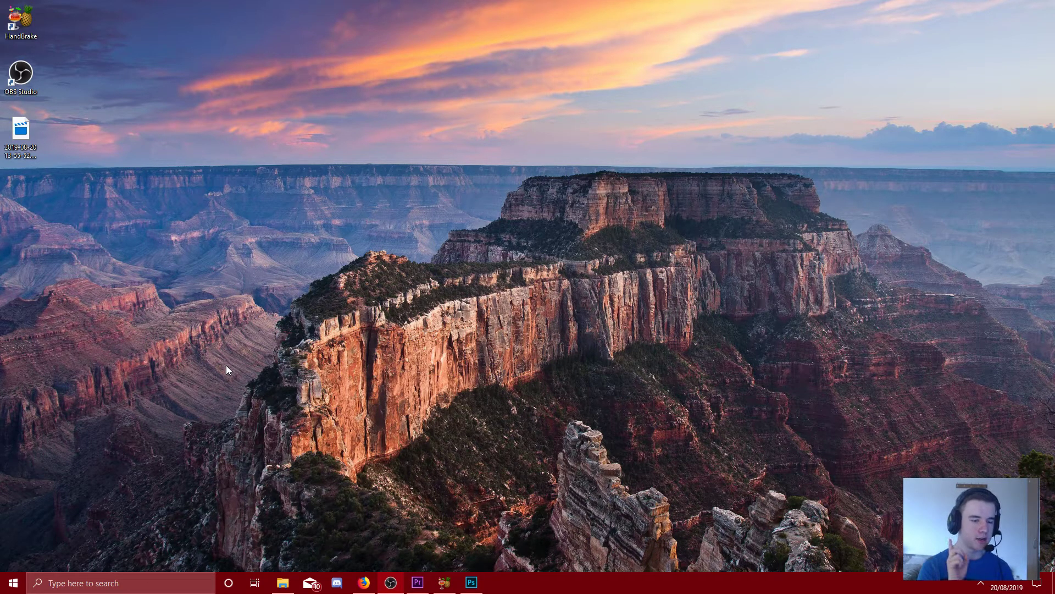
# - Search Windows for the installed Xbox apps, and dismiss the search results
pyautogui.press('super')
pyautogui.write('xbox')
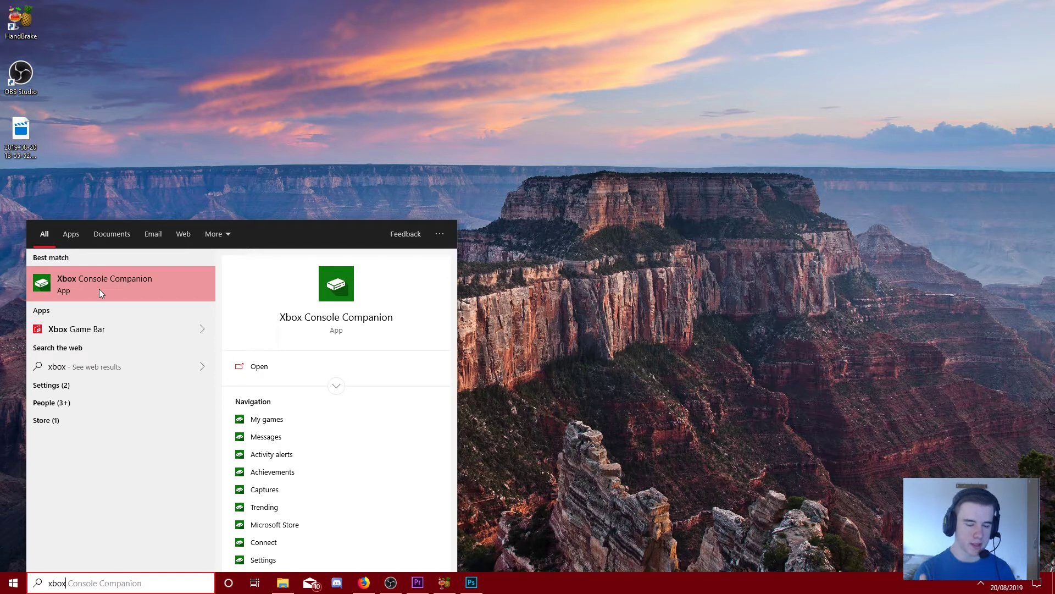
pyautogui.click(443, 114)
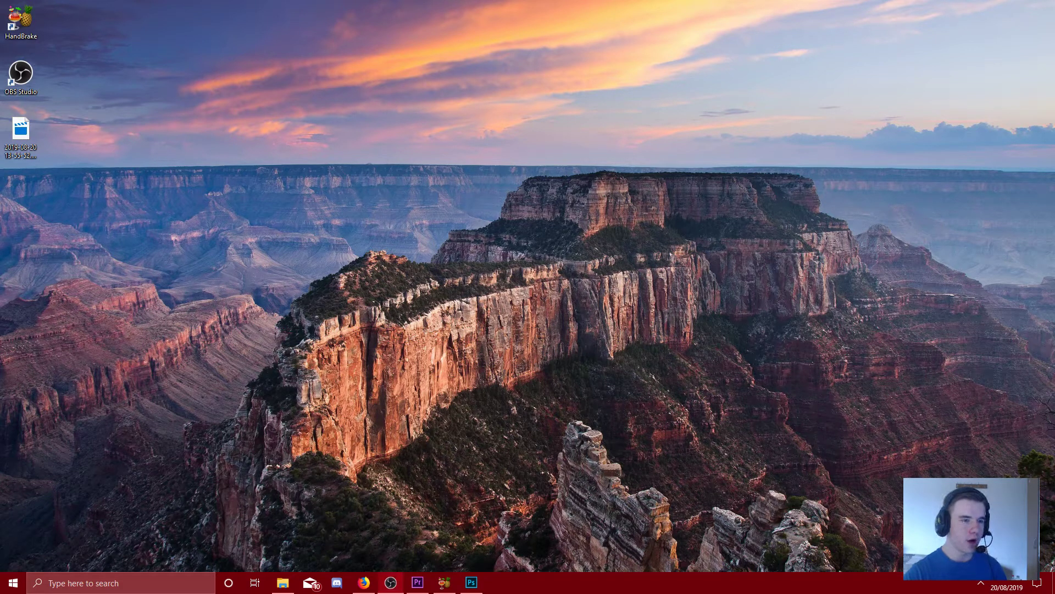
pyautogui.moveTo(0, 65); pyautogui.dragTo(808, 126)
pyautogui.click(806, 125)
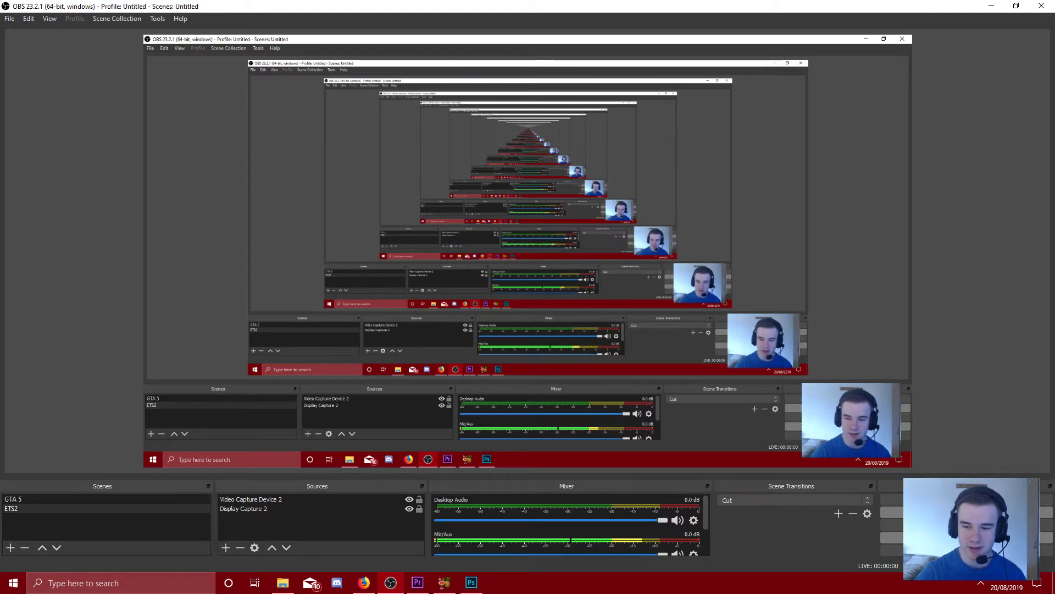
# - Open the OBS Studio settings and look through the interface language options
pyautogui.click(966, 538)
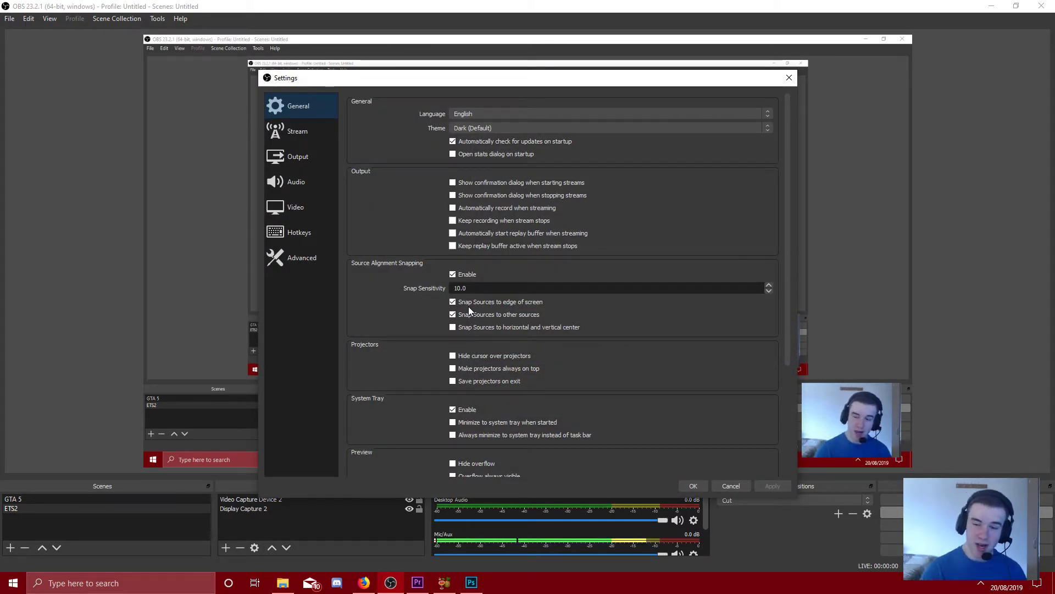
pyautogui.click(536, 114)
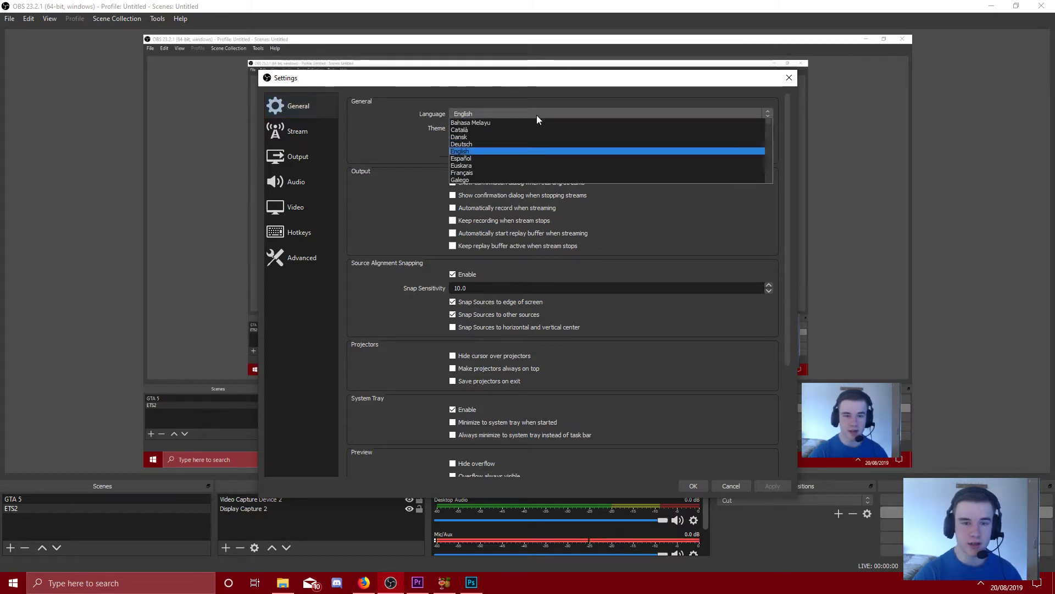
pyautogui.click(536, 114)
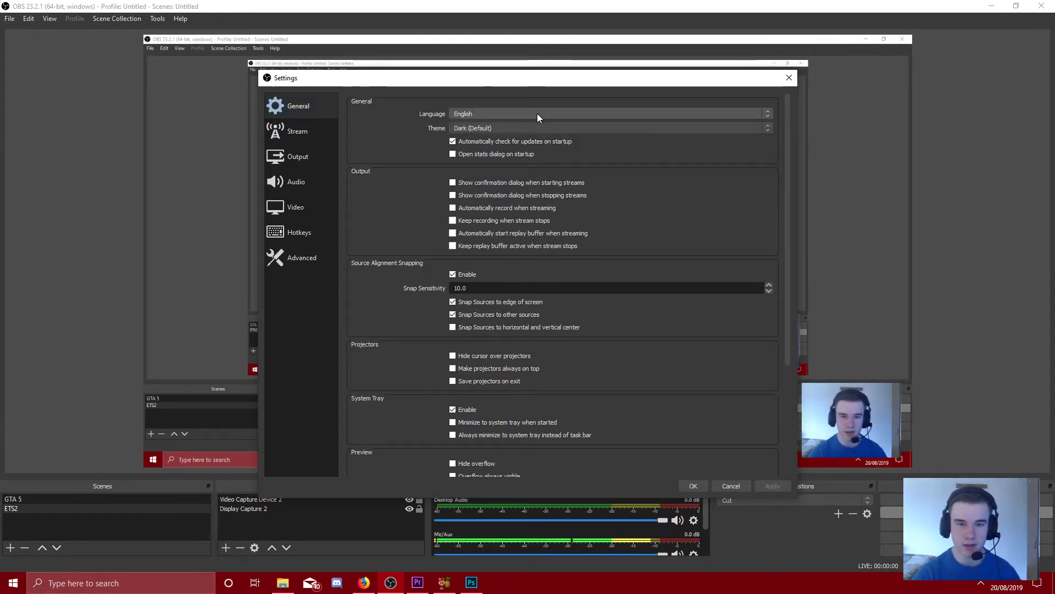
# - Try Bahasa Melayu and Afrikaans as the interface language, and set it back to English
pyautogui.click(536, 114)
pyautogui.click(540, 128)
pyautogui.click(534, 114)
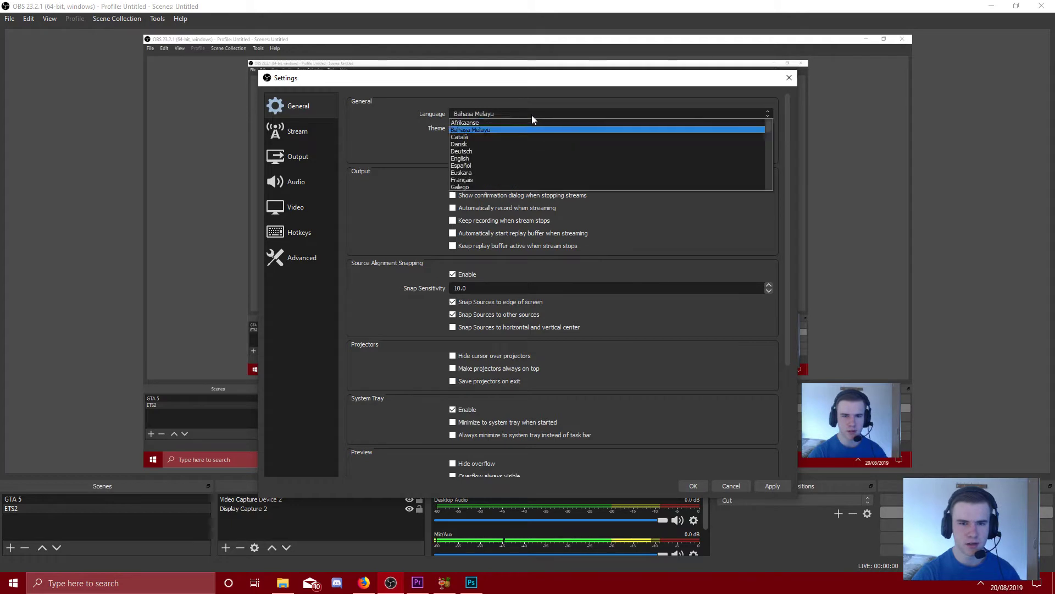
pyautogui.click(531, 122)
pyautogui.click(530, 116)
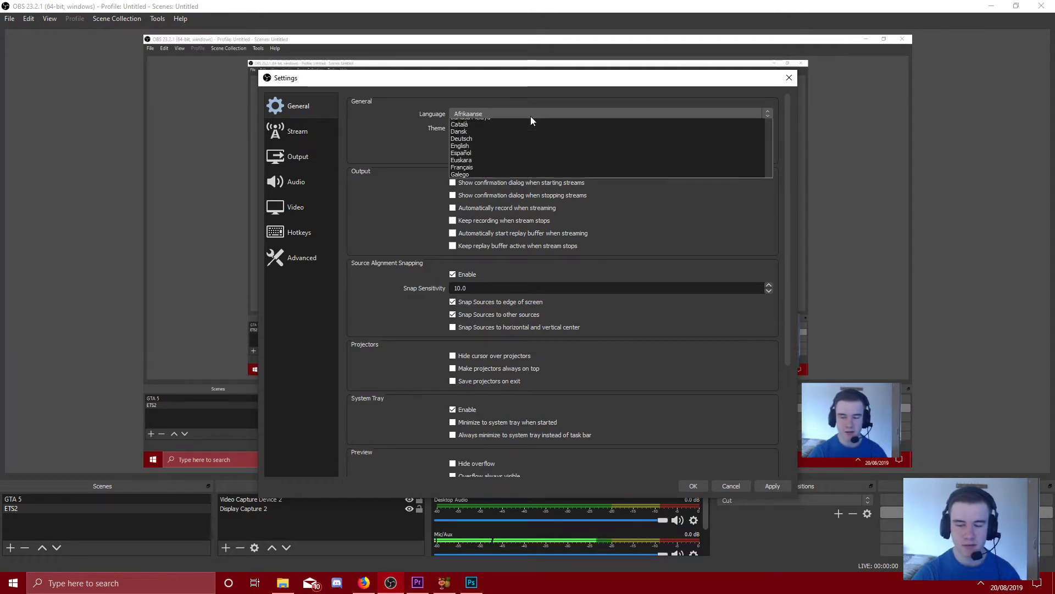
pyautogui.click(494, 158)
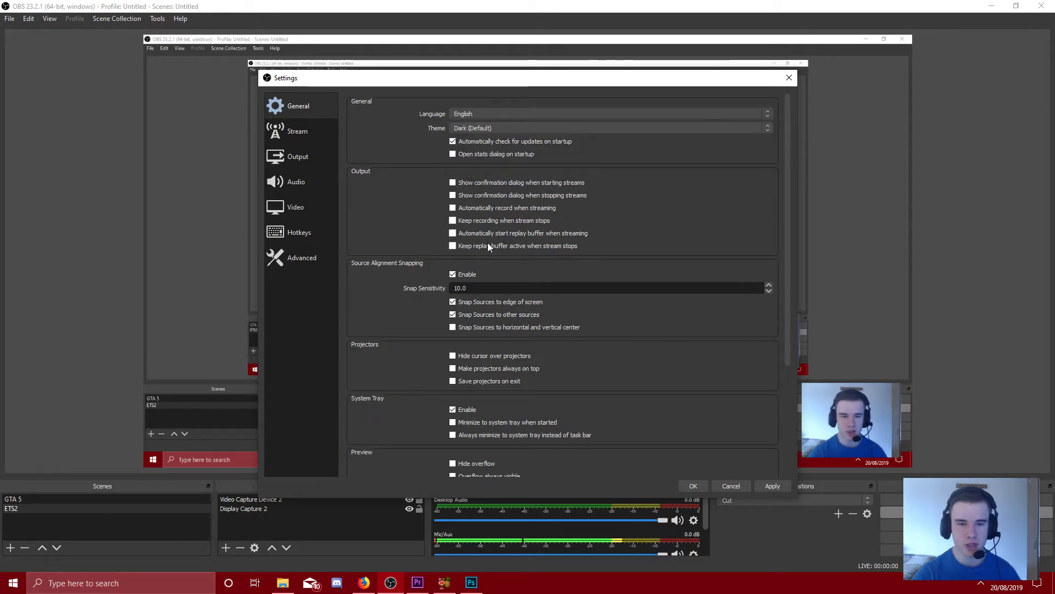
# - Try the Acri, Rachni and System interface themes one after another
pyautogui.click(496, 129)
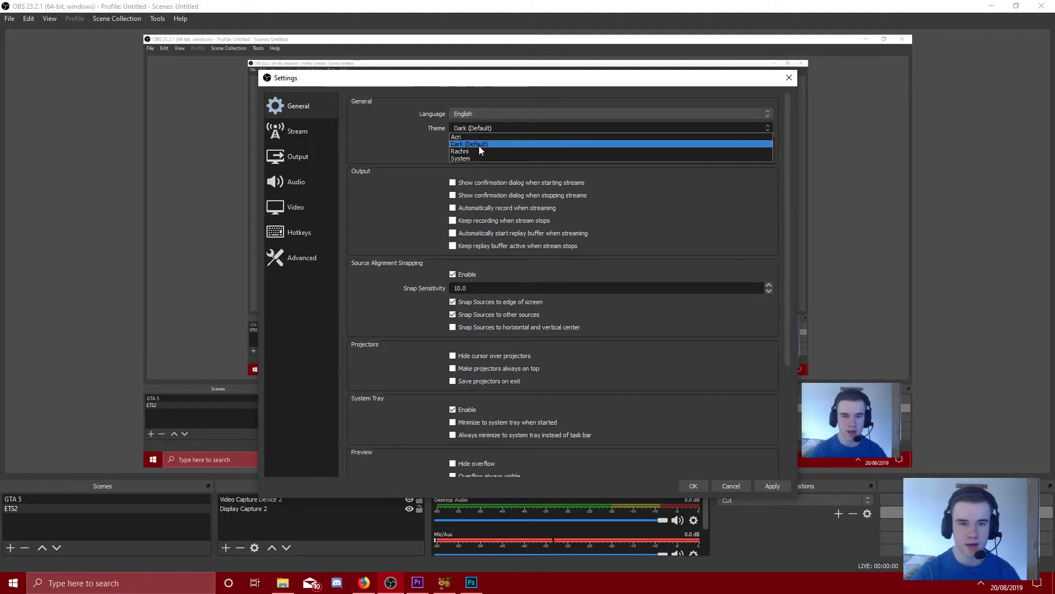
pyautogui.click(473, 137)
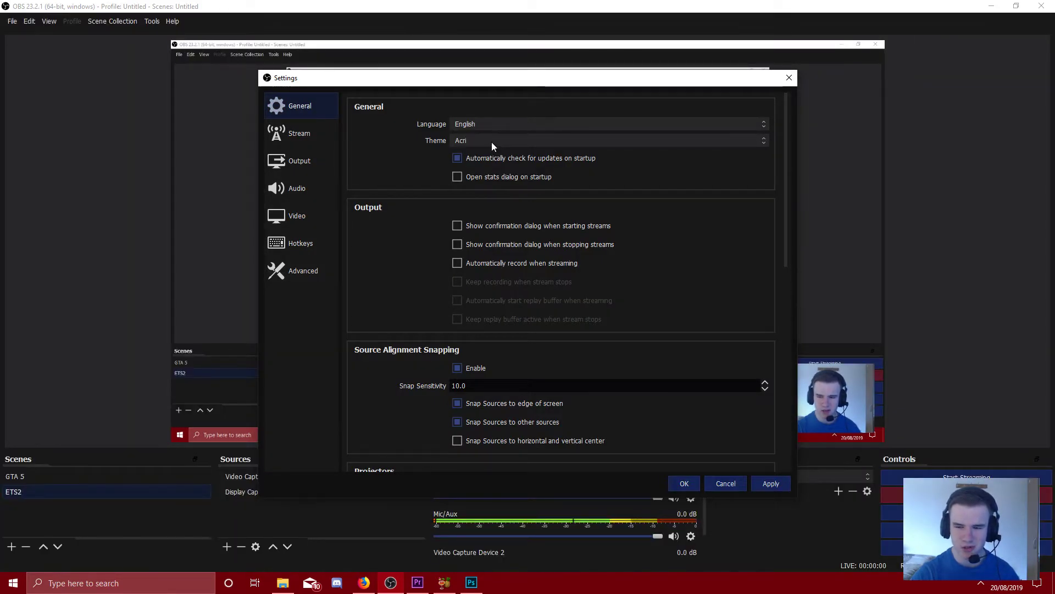
pyautogui.click(492, 142)
pyautogui.click(488, 167)
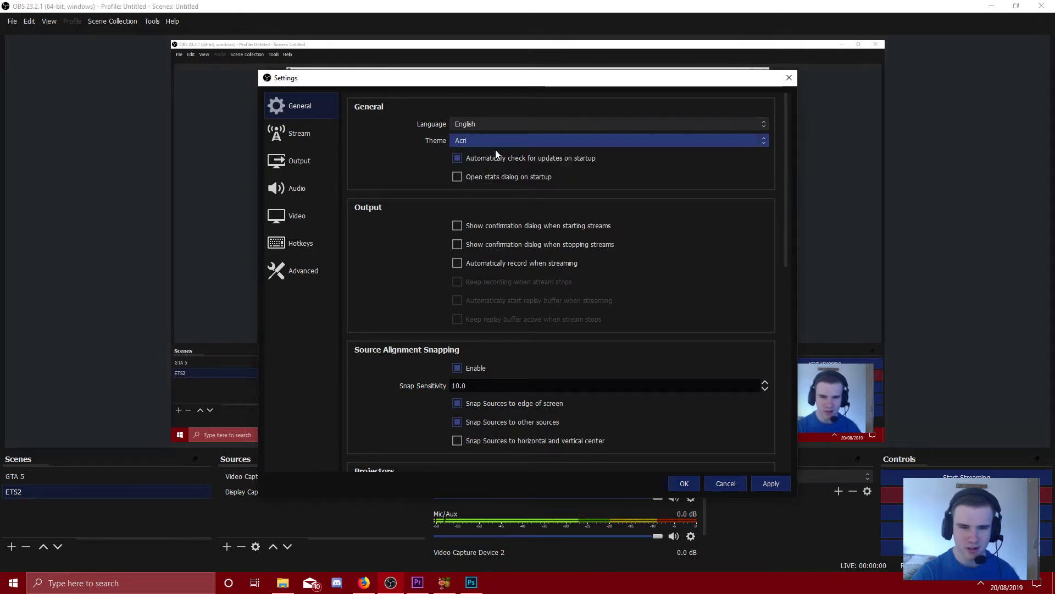
pyautogui.click(512, 146)
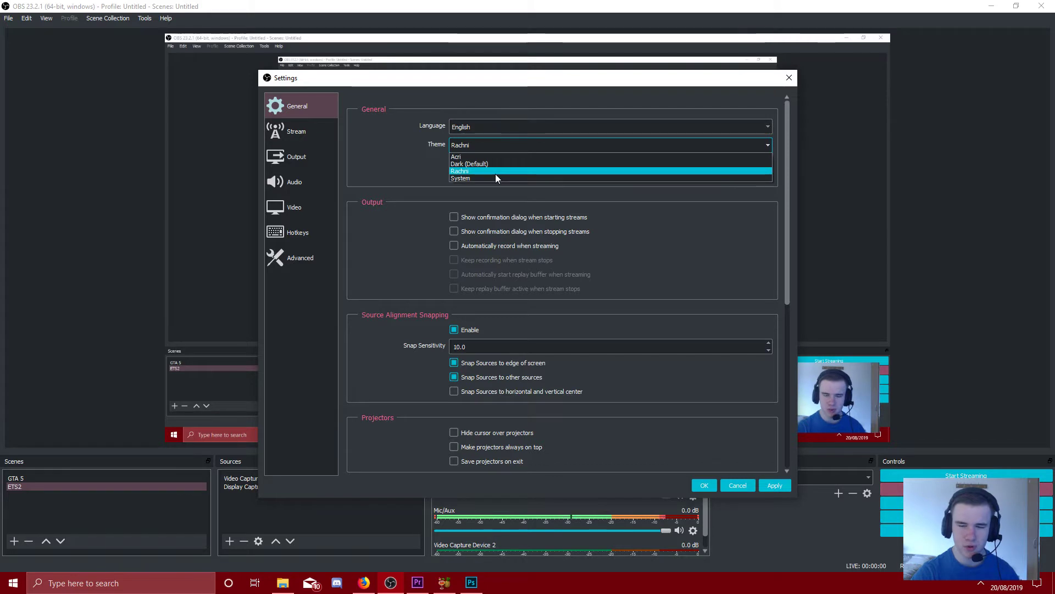
pyautogui.click(495, 178)
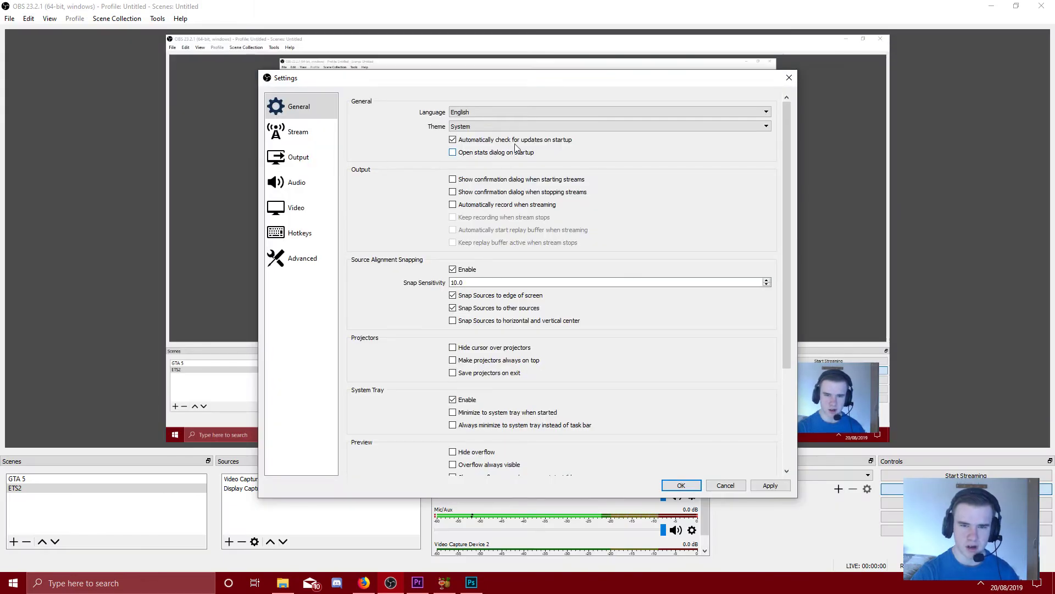
# - Set the interface theme to Dark (Default) and apply the settings
pyautogui.click(542, 124)
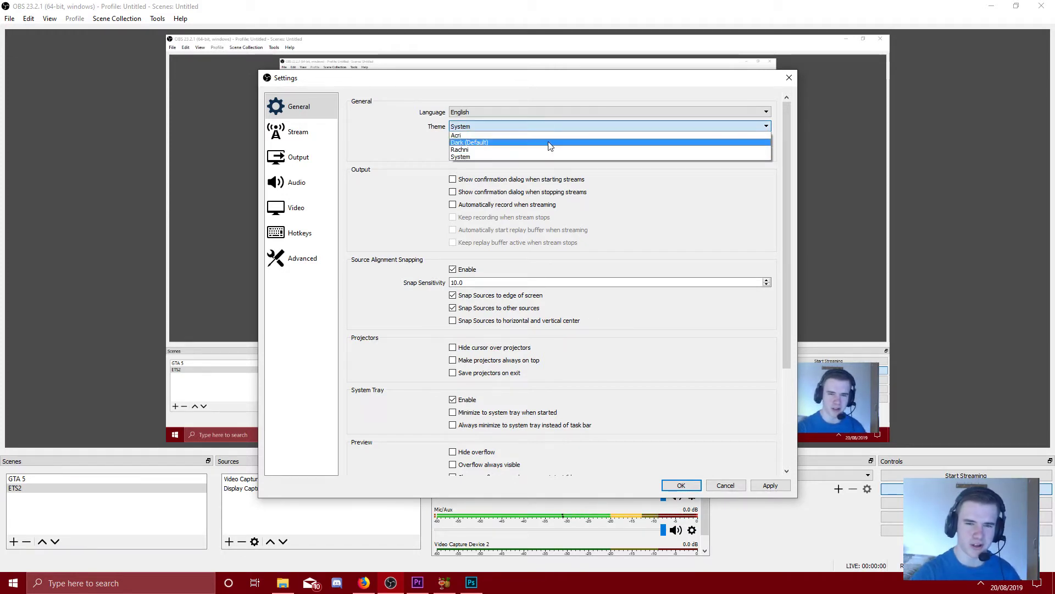
pyautogui.click(548, 154)
pyautogui.click(773, 486)
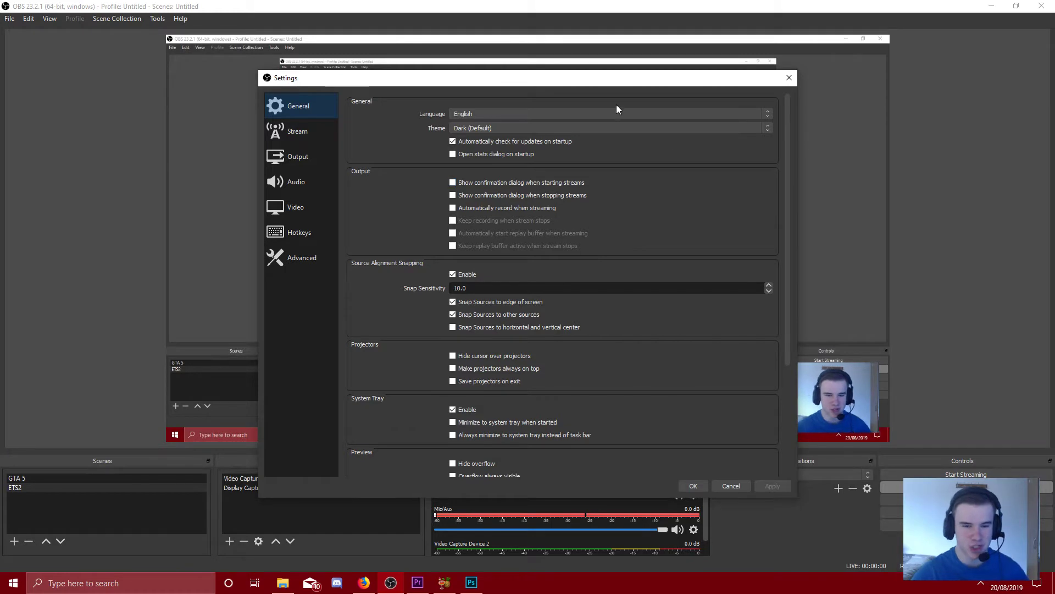
# - Review the remaining General settings and the streaming services offered in the Stream settings
pyautogui.scroll(-4, 644, 253)
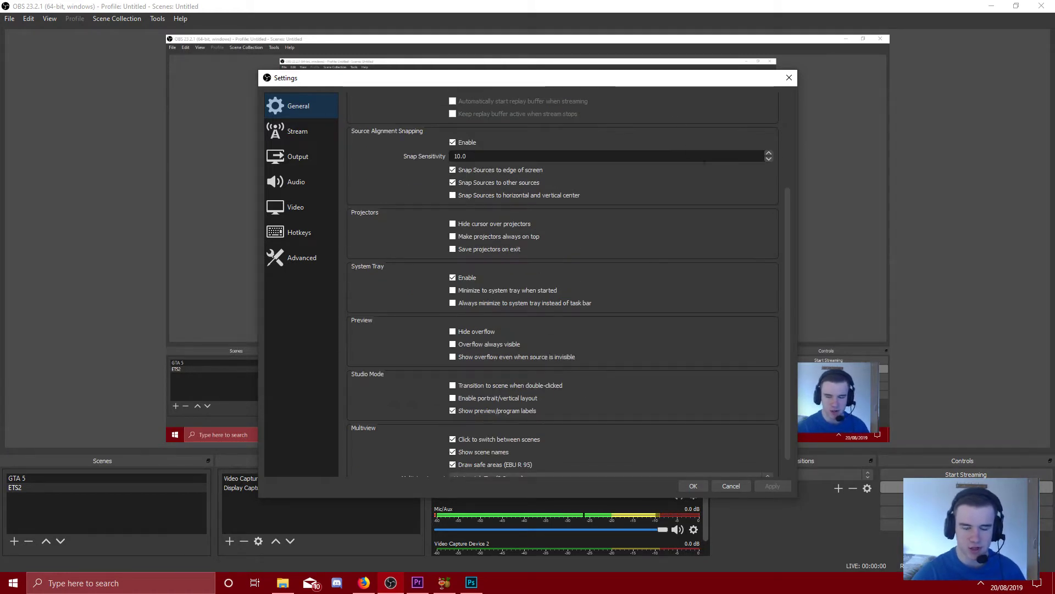
pyautogui.scroll(-1, 717, 217)
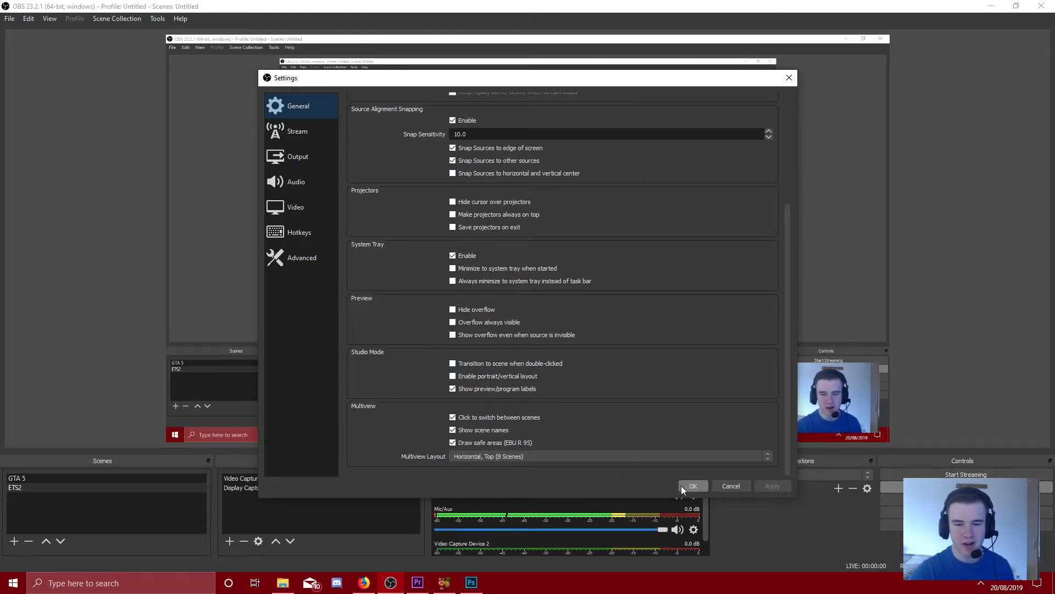
pyautogui.click(304, 134)
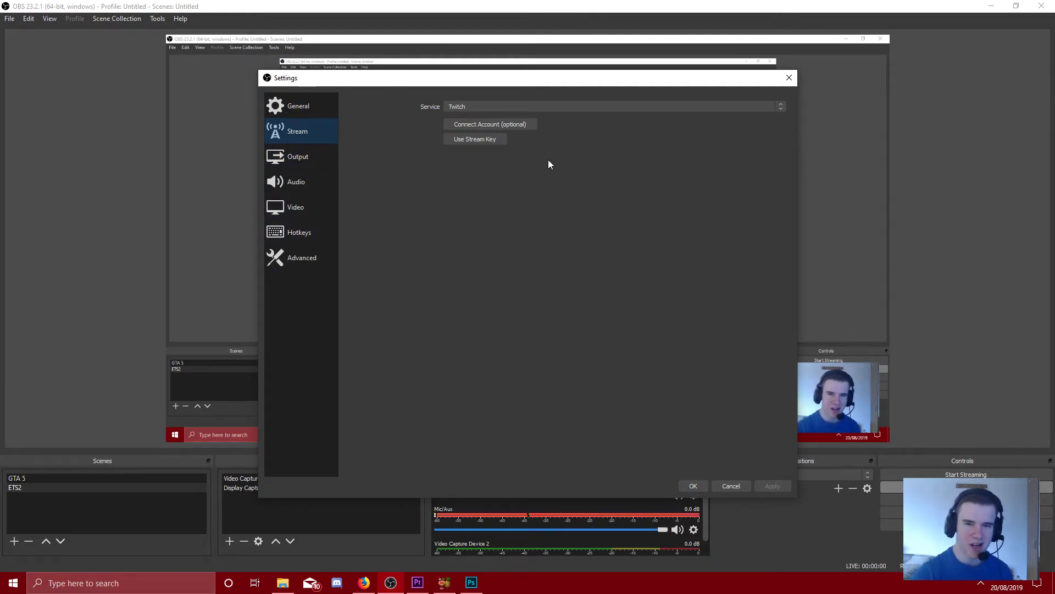
pyautogui.click(549, 107)
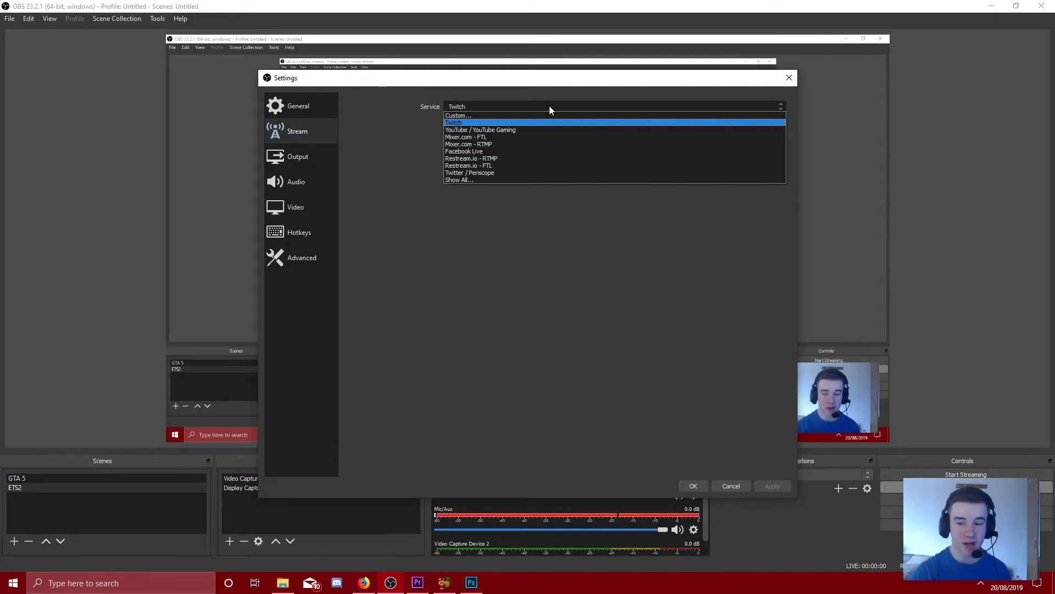
pyautogui.click(549, 105)
# - Open the recording output settings and select CBR as the rate control
pyautogui.click(330, 157)
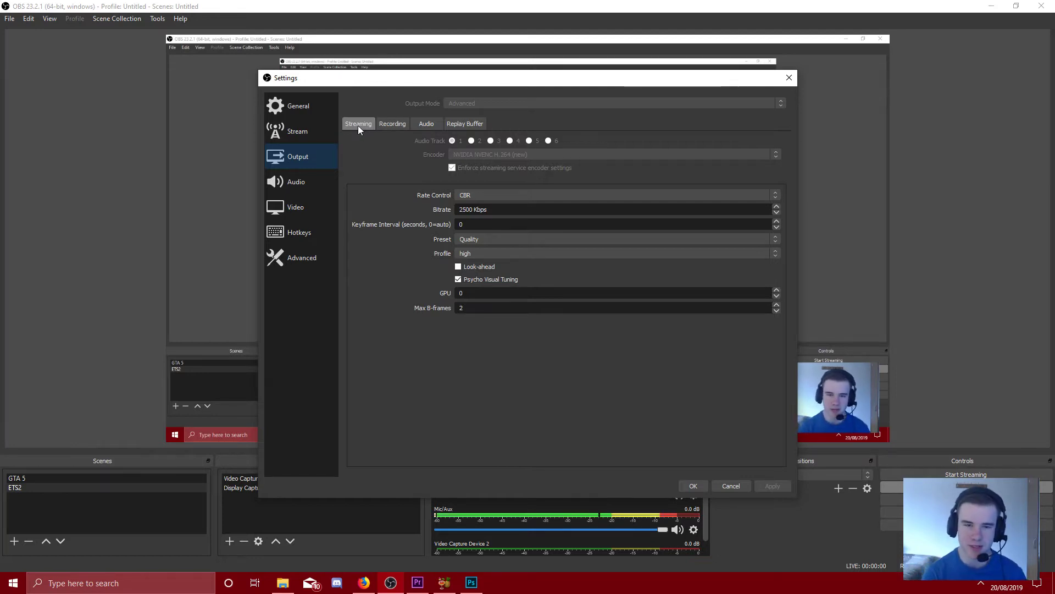
pyautogui.click(393, 122)
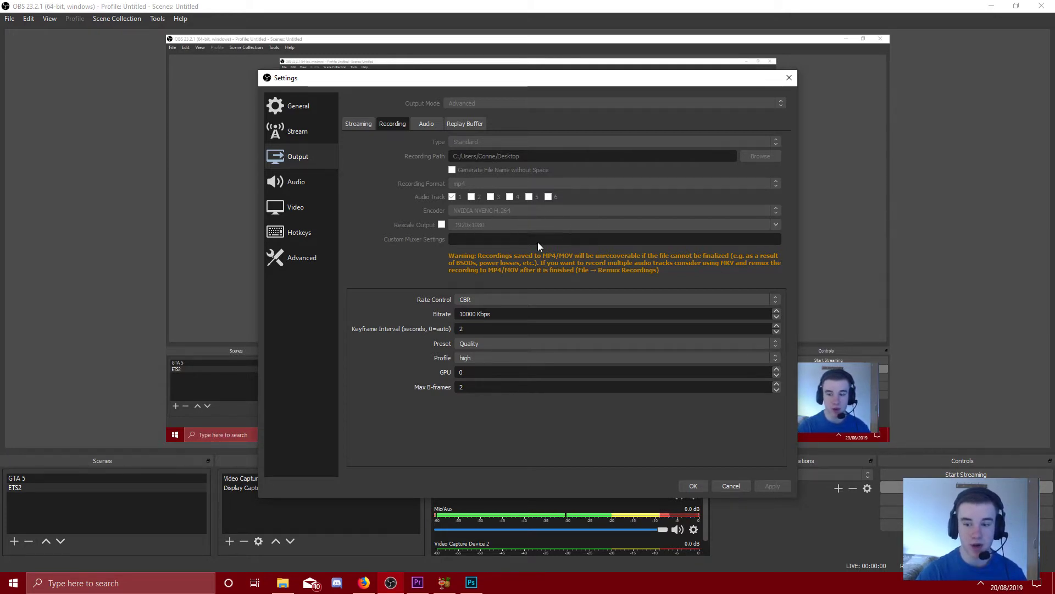
pyautogui.moveTo(620, 82); pyautogui.dragTo(737, 75)
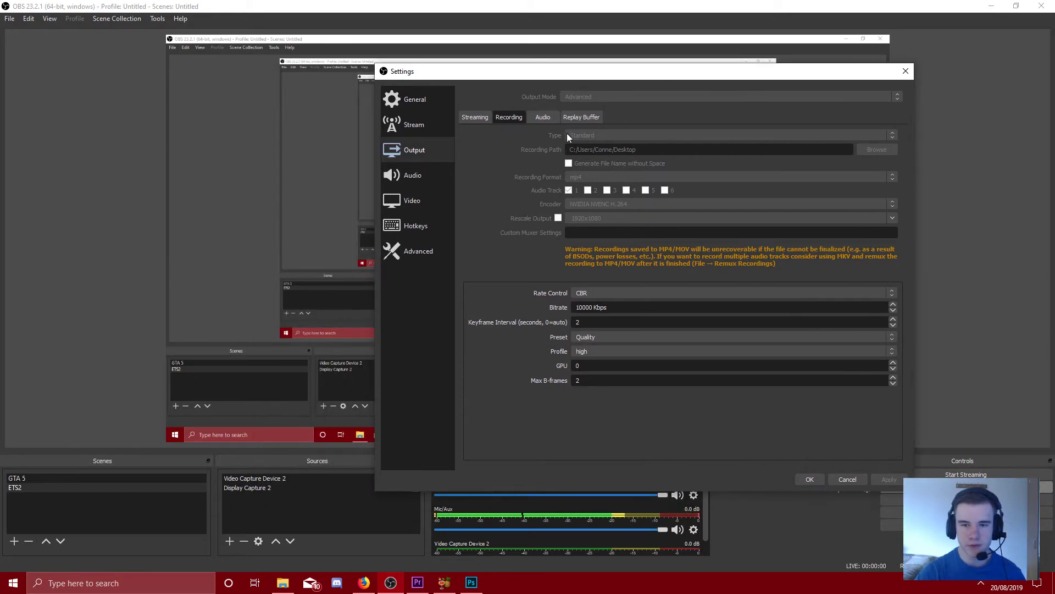
pyautogui.click(595, 292)
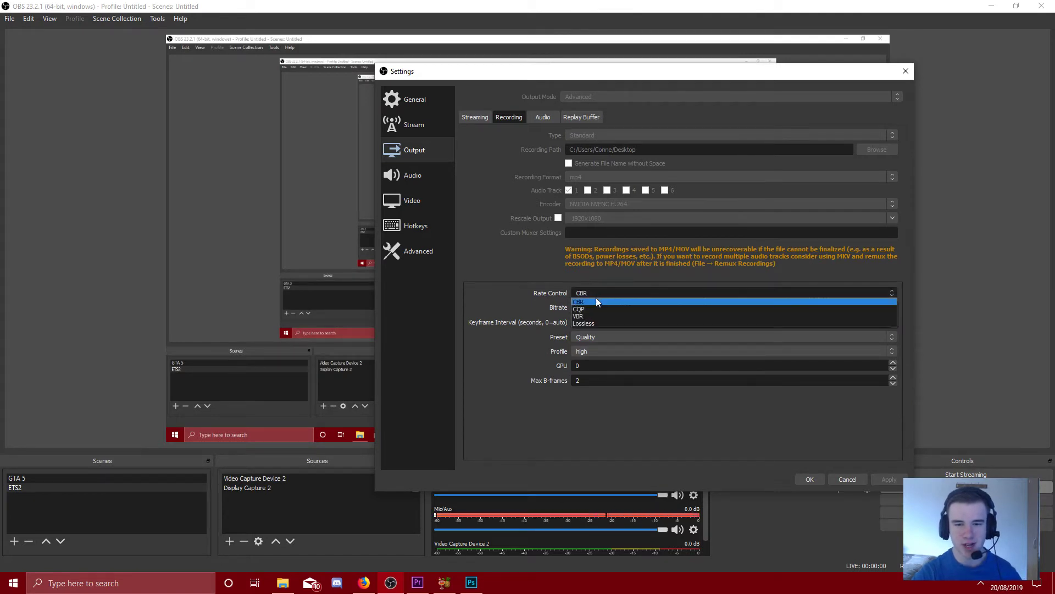
pyautogui.click(598, 301)
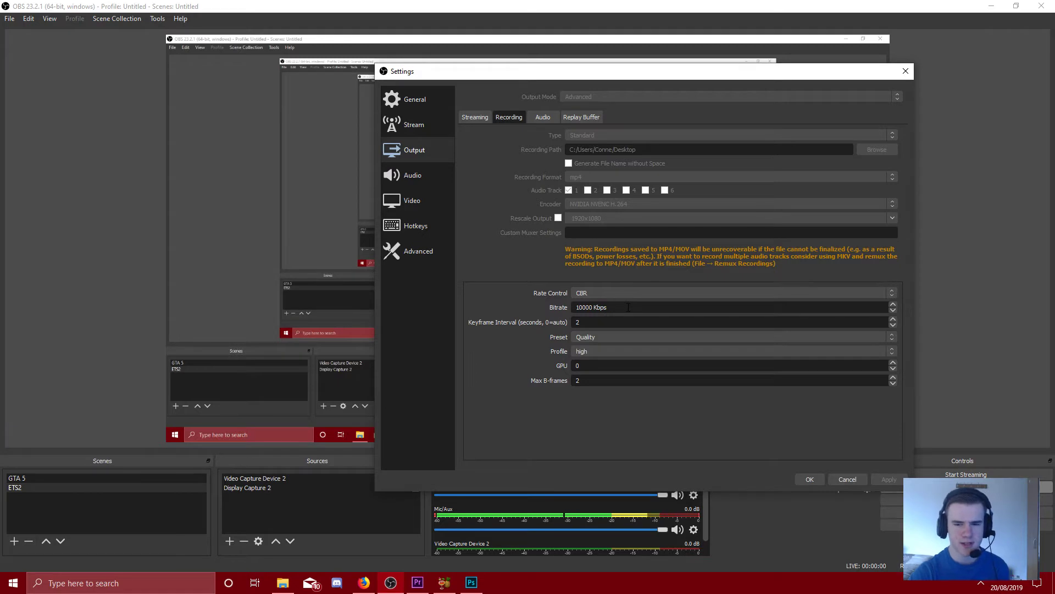
# - Examine the bitrate and keyframe interval in the recording encoder settings
pyautogui.moveTo(617, 309); pyautogui.dragTo(496, 288)
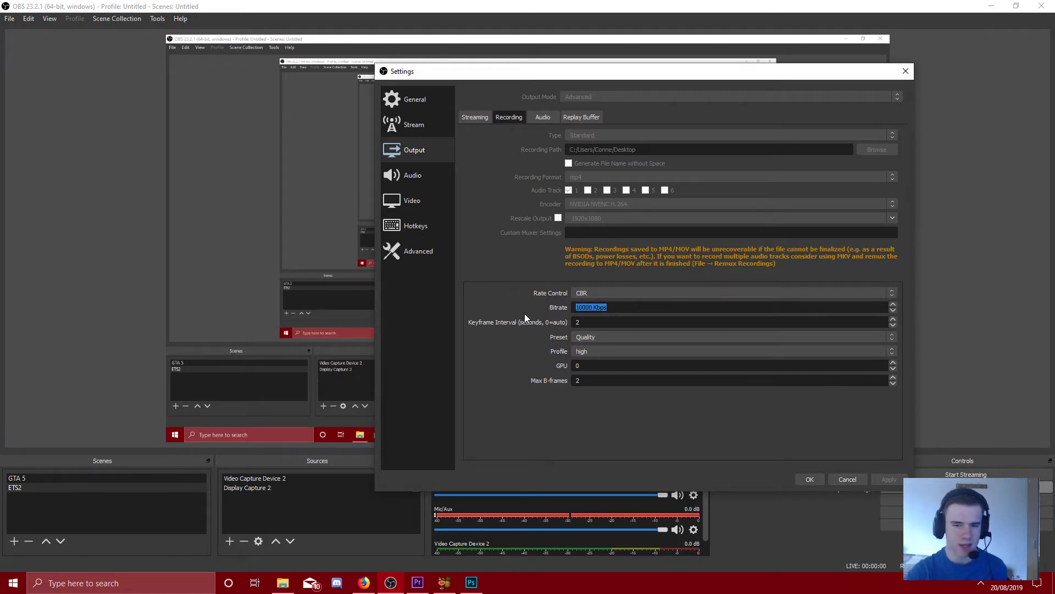
pyautogui.click(641, 310)
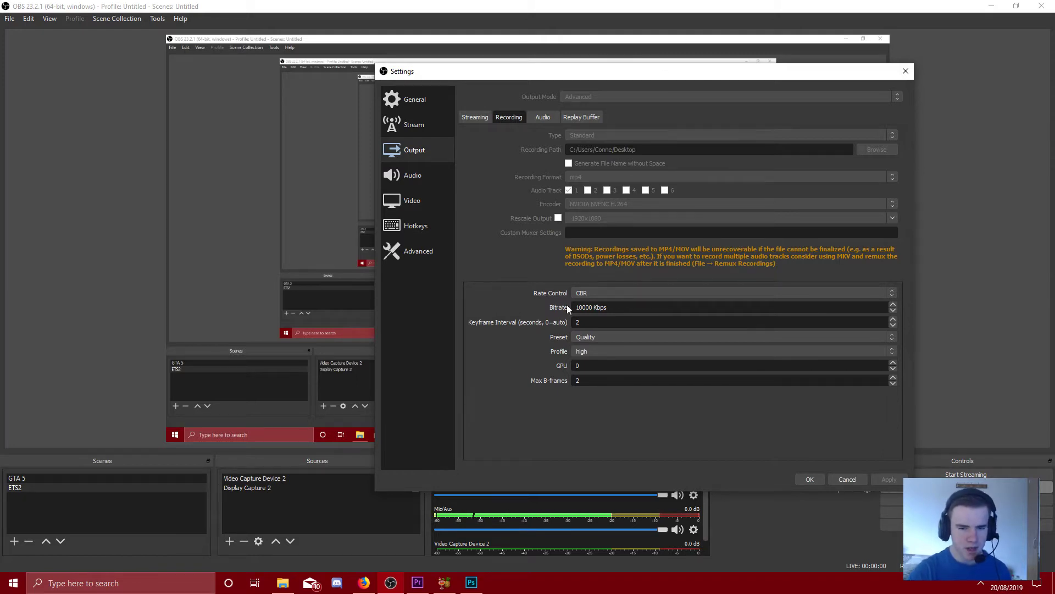
pyautogui.press('Tab')
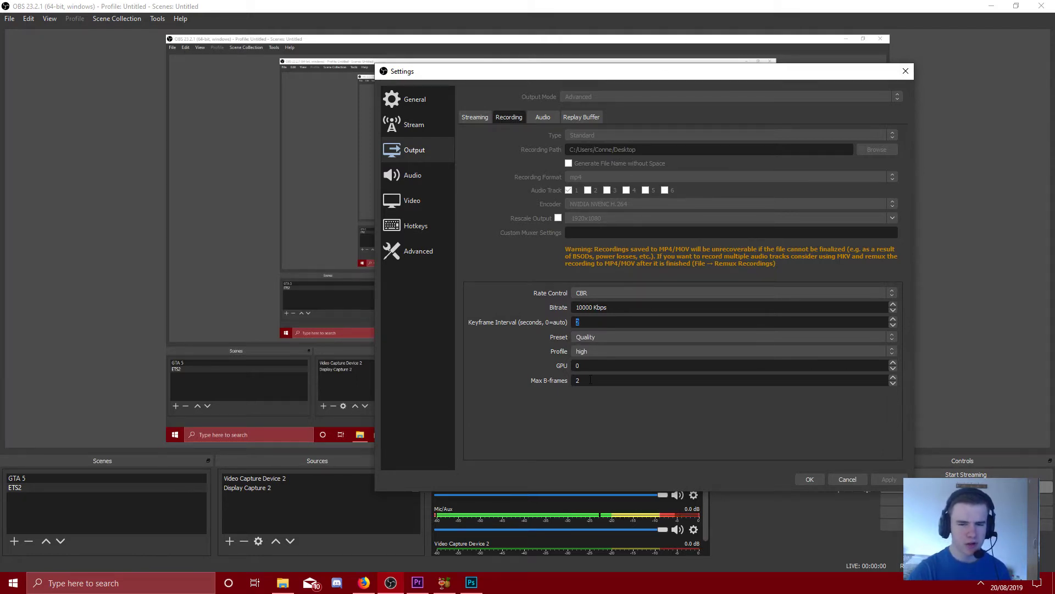
pyautogui.click(477, 372)
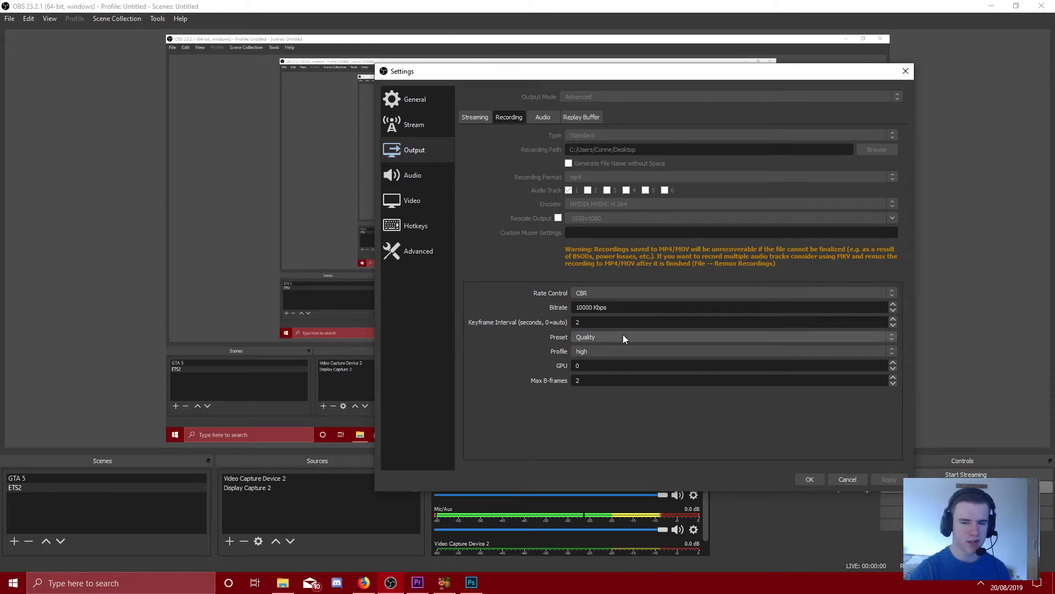
pyautogui.click(589, 324)
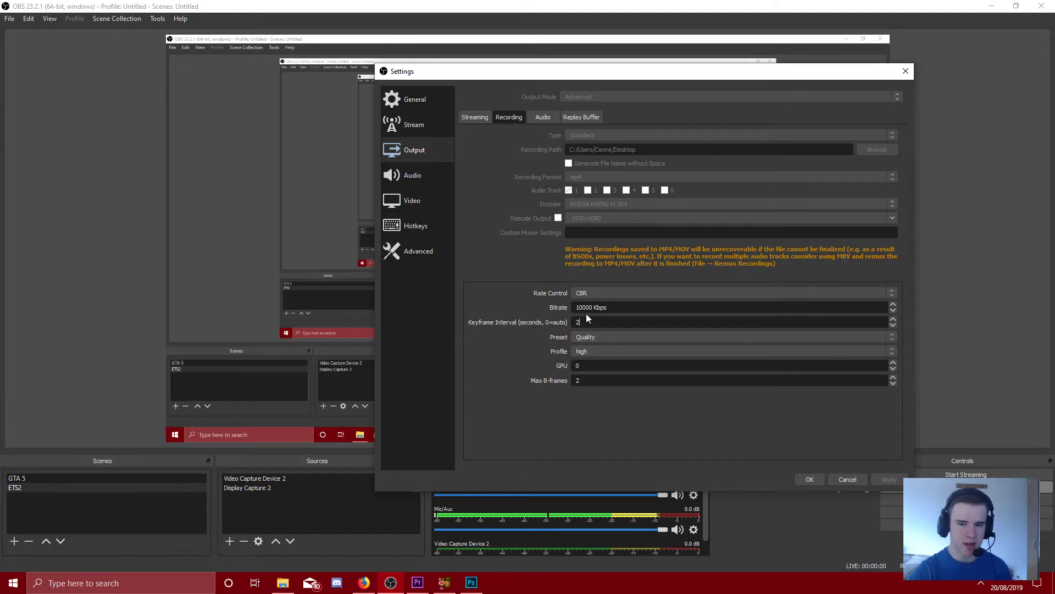
pyautogui.moveTo(586, 322); pyautogui.dragTo(572, 323)
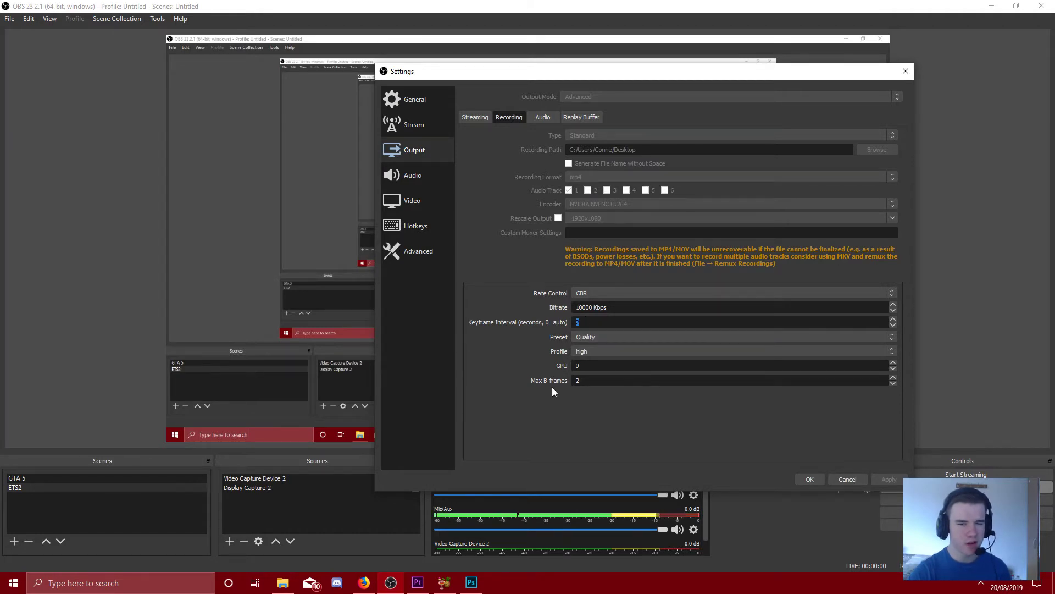
# - Look through the available encoder presets for recording without changing the selection
pyautogui.click(585, 337)
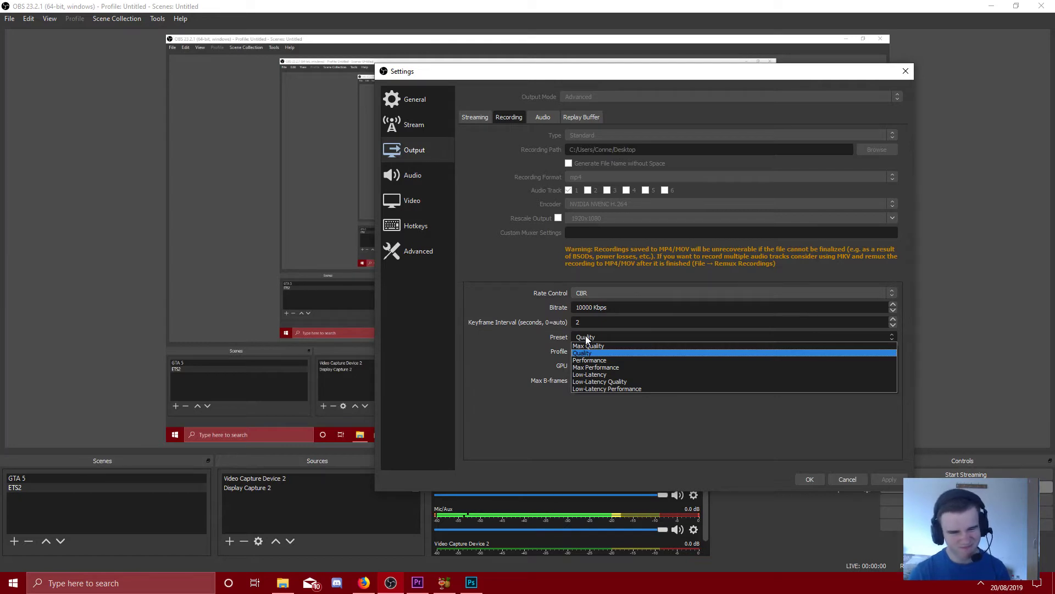
pyautogui.click(586, 337)
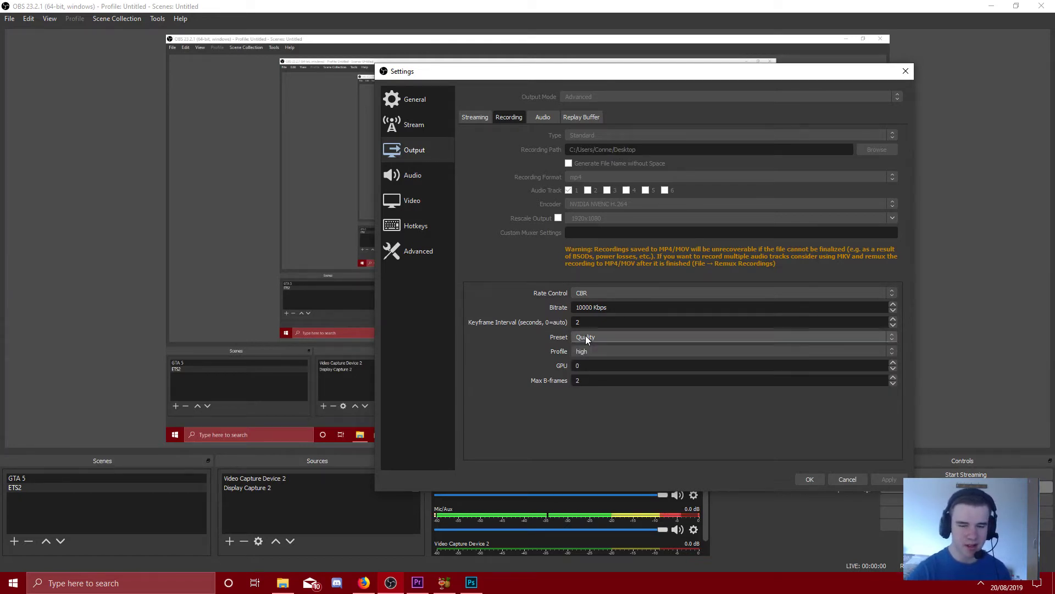
pyautogui.click(586, 336)
pyautogui.click(585, 336)
pyautogui.click(586, 337)
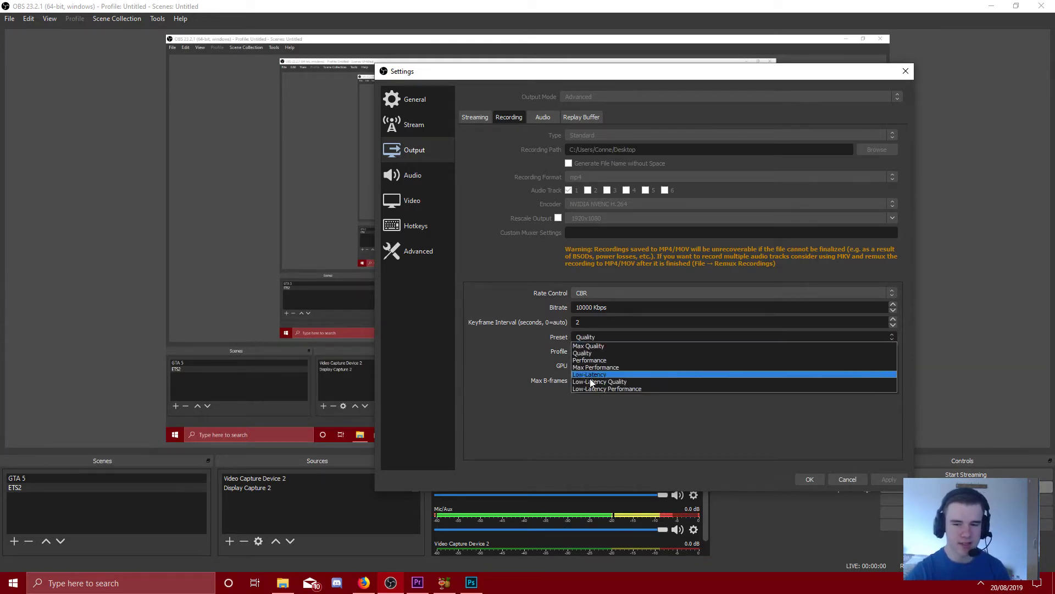
pyautogui.click(615, 336)
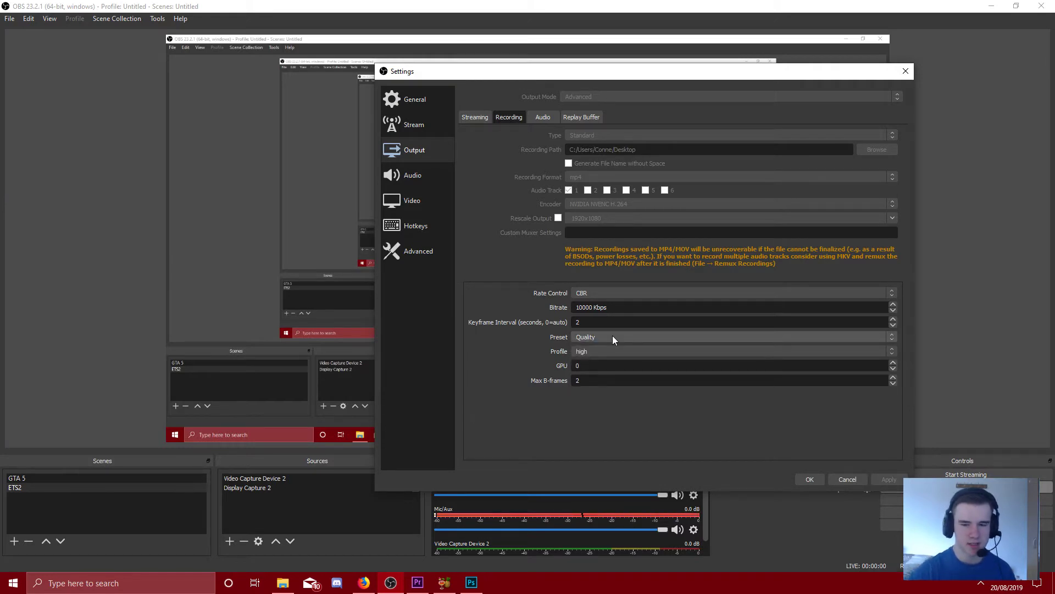
# - Look through the available encoder profiles for recording without changing the selection
pyautogui.click(682, 351)
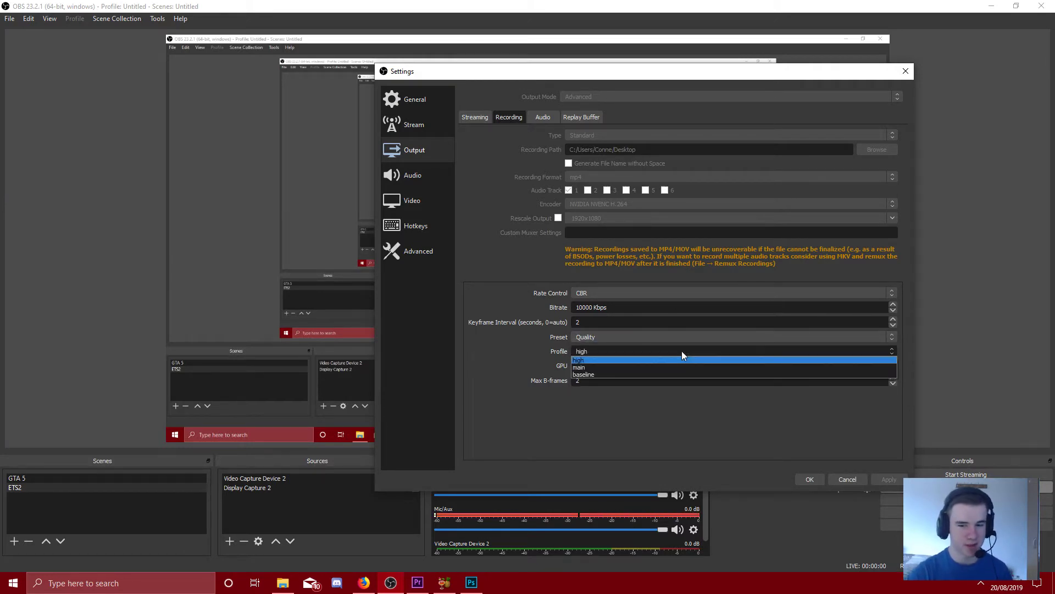
pyautogui.click(681, 351)
pyautogui.click(630, 366)
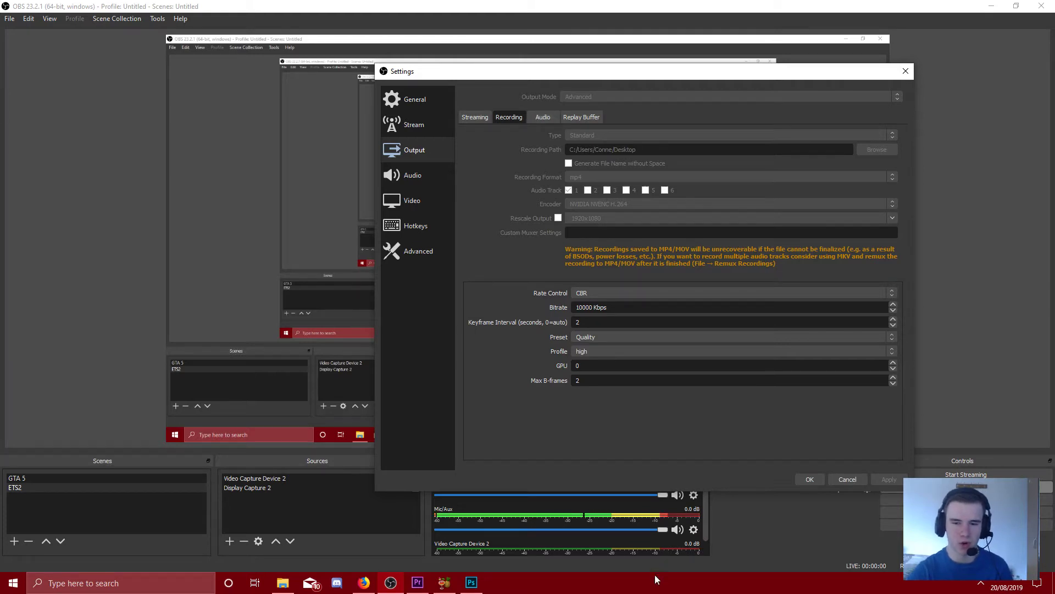
pyautogui.click(602, 351)
pyautogui.click(598, 348)
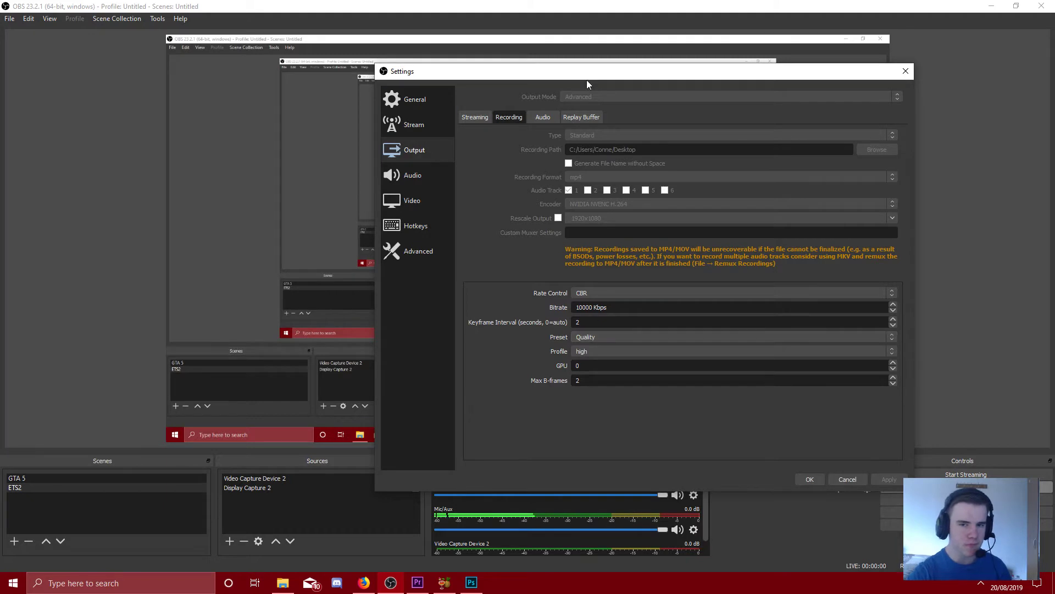
# - Review the audio track bitrates and names and the replay buffer option in the output settings
pyautogui.click(544, 117)
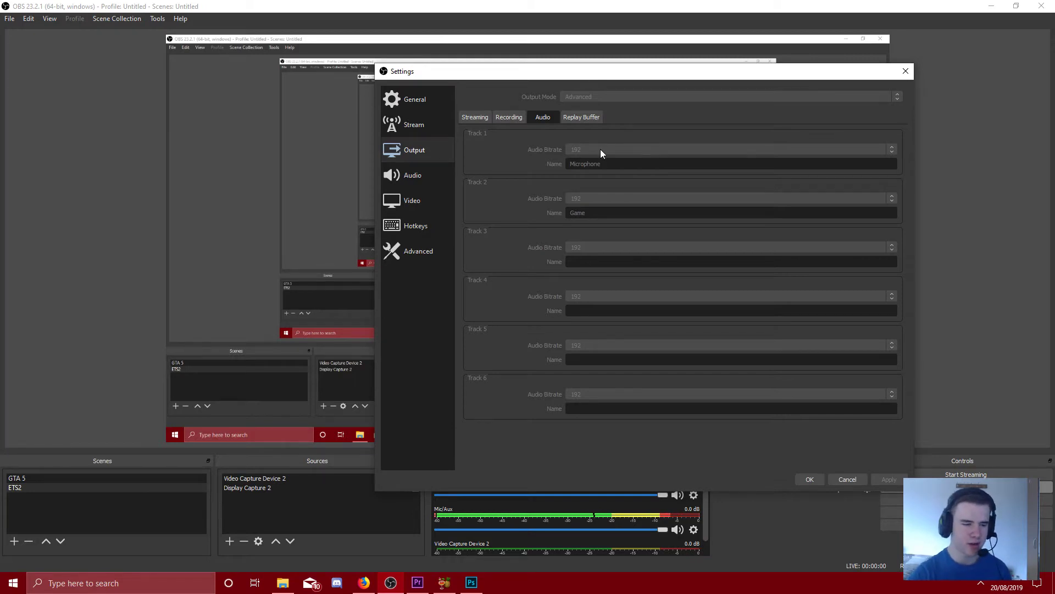
pyautogui.click(597, 119)
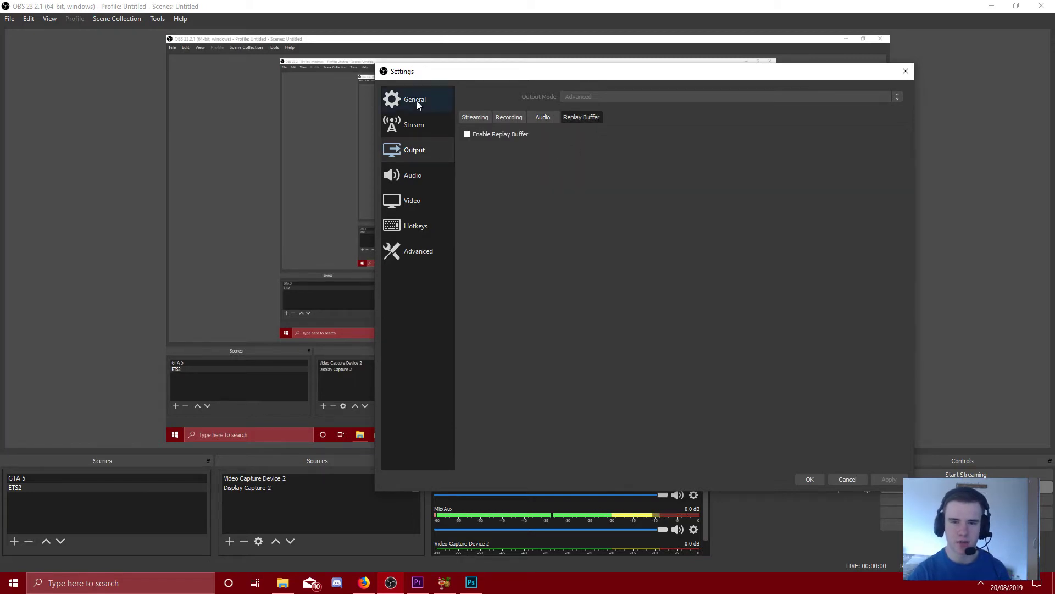
pyautogui.click(538, 116)
# - In the Audio settings, set the monitoring device to Speakers (Realtek High Definition Audio)
pyautogui.click(428, 183)
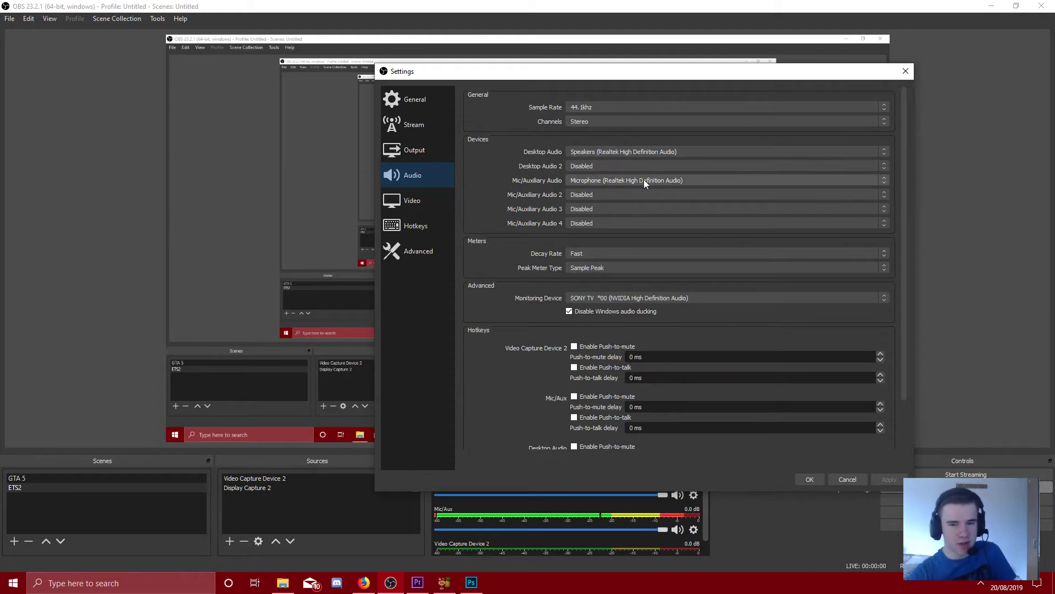
pyautogui.click(625, 297)
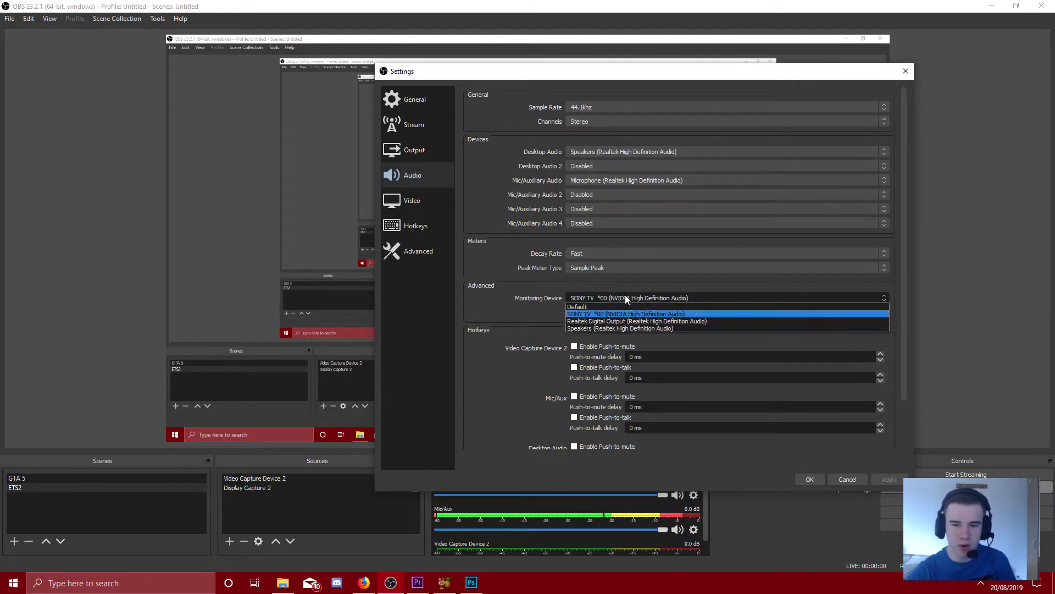
pyautogui.click(608, 297)
pyautogui.click(609, 298)
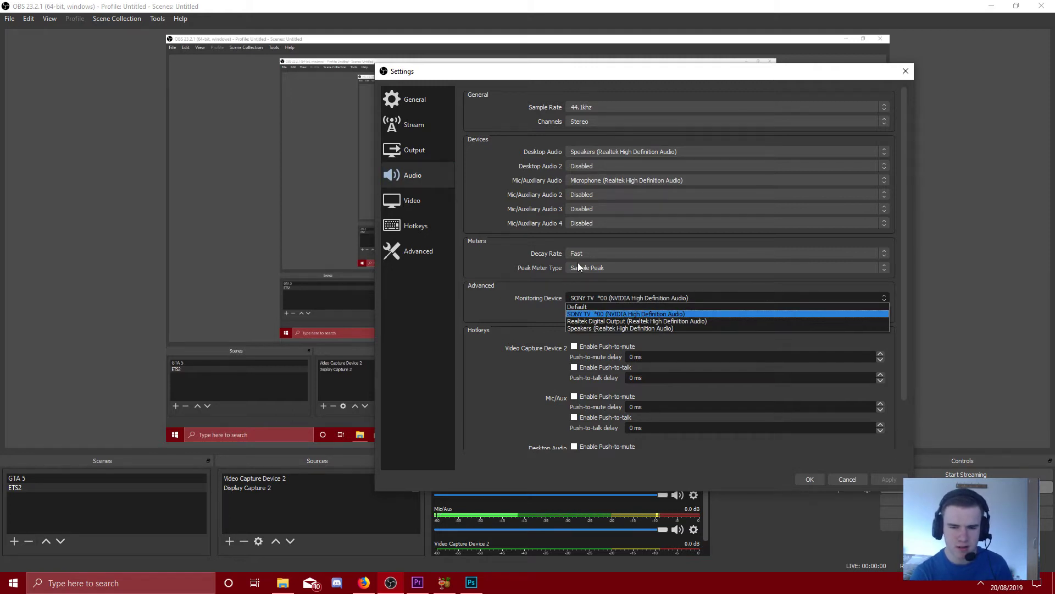
pyautogui.click(718, 296)
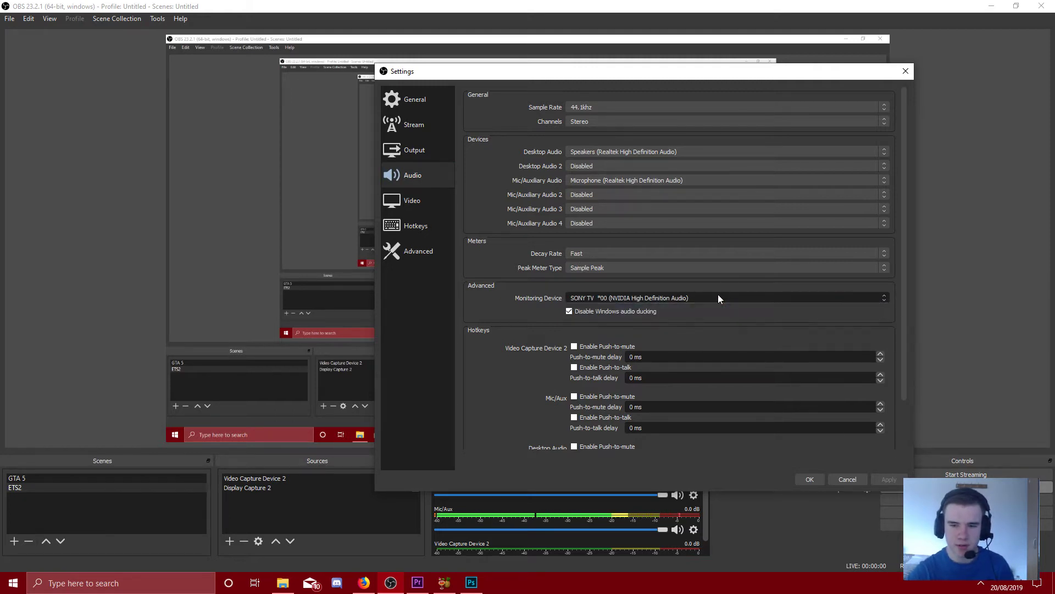
pyautogui.click(615, 298)
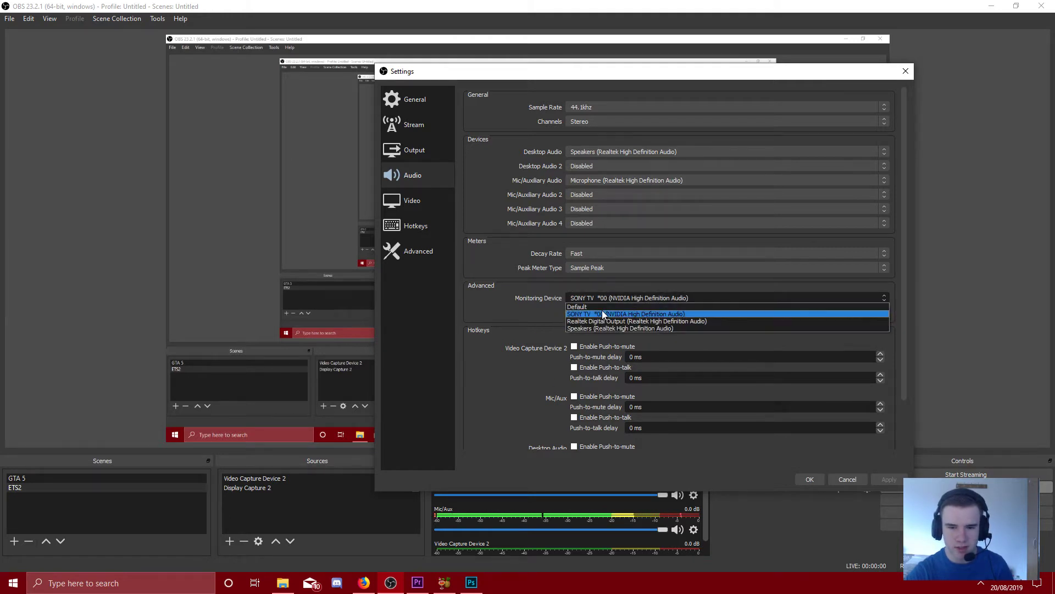
pyautogui.click(595, 328)
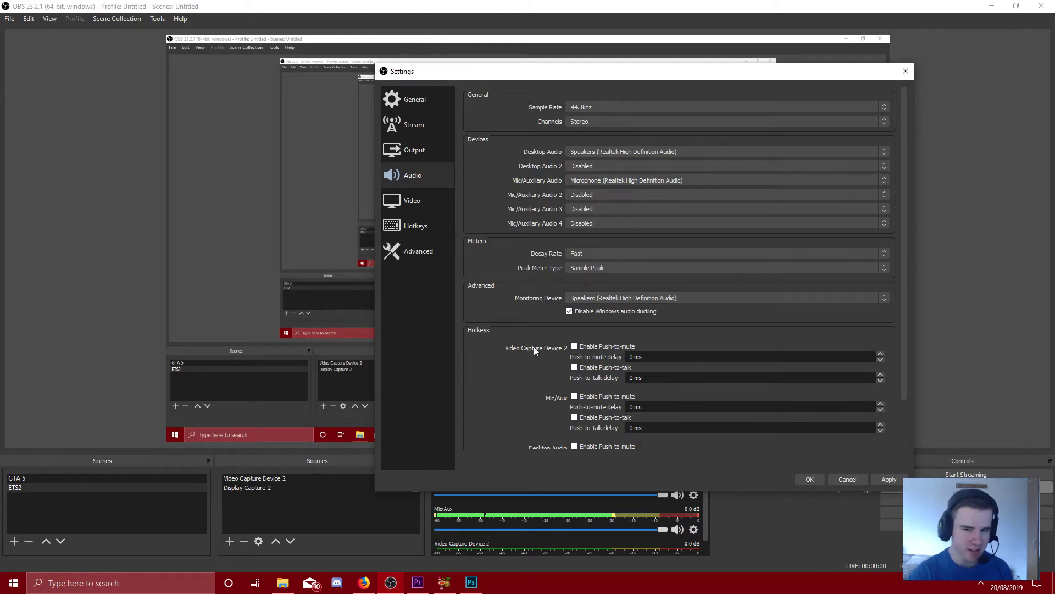
# - Review the Video settings and the hotkeys assigned to starting and stopping recording
pyautogui.click(407, 204)
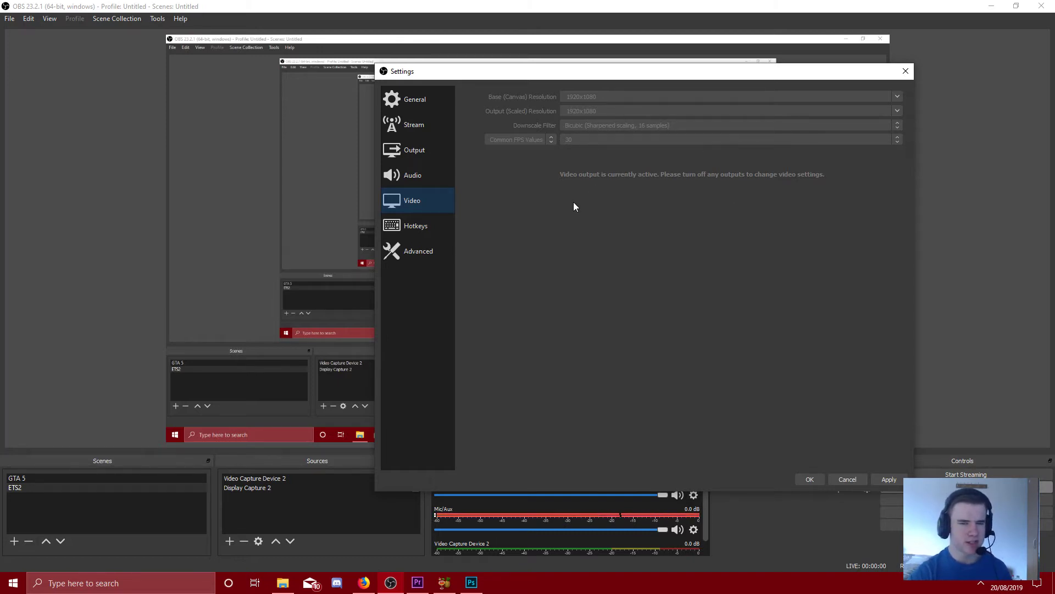
pyautogui.click(428, 226)
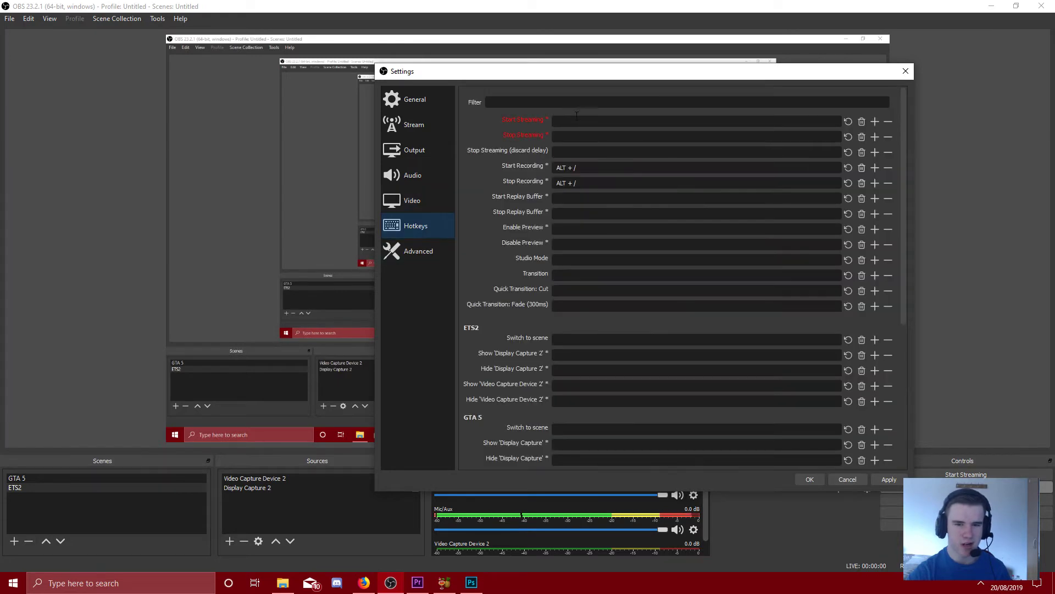
pyautogui.click(566, 167)
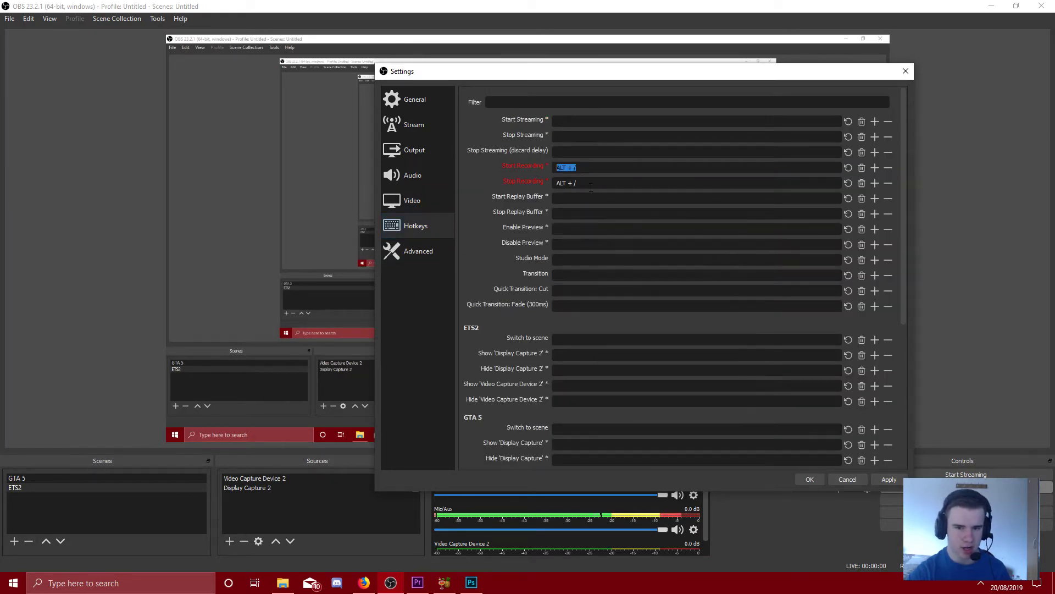
pyautogui.click(591, 189)
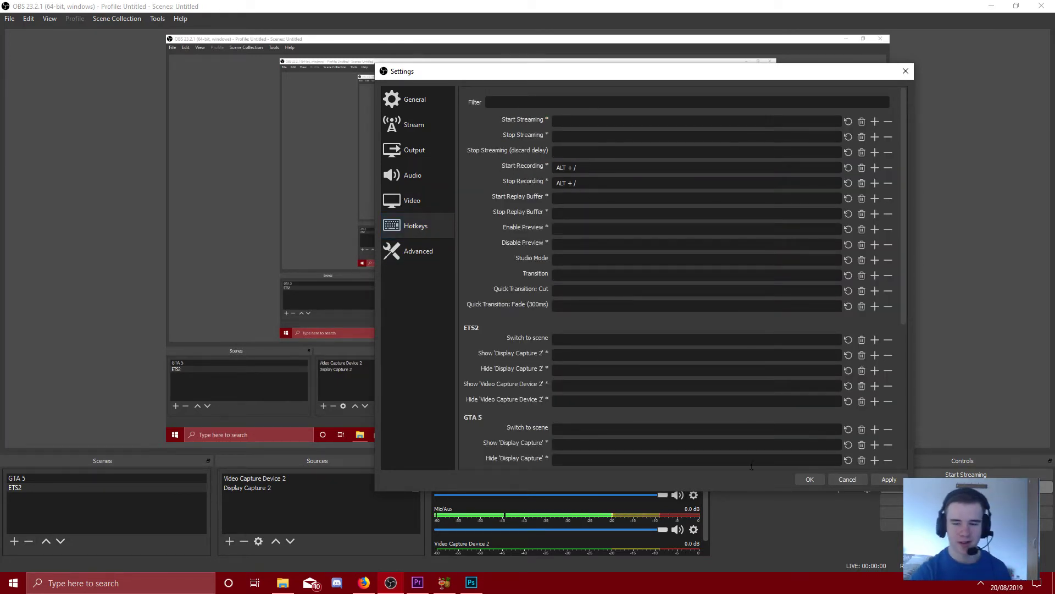
# - Apply the changed settings, look over the remaining hotkeys and close the Settings window
pyautogui.click(889, 478)
pyautogui.scroll(-5, 592, 347)
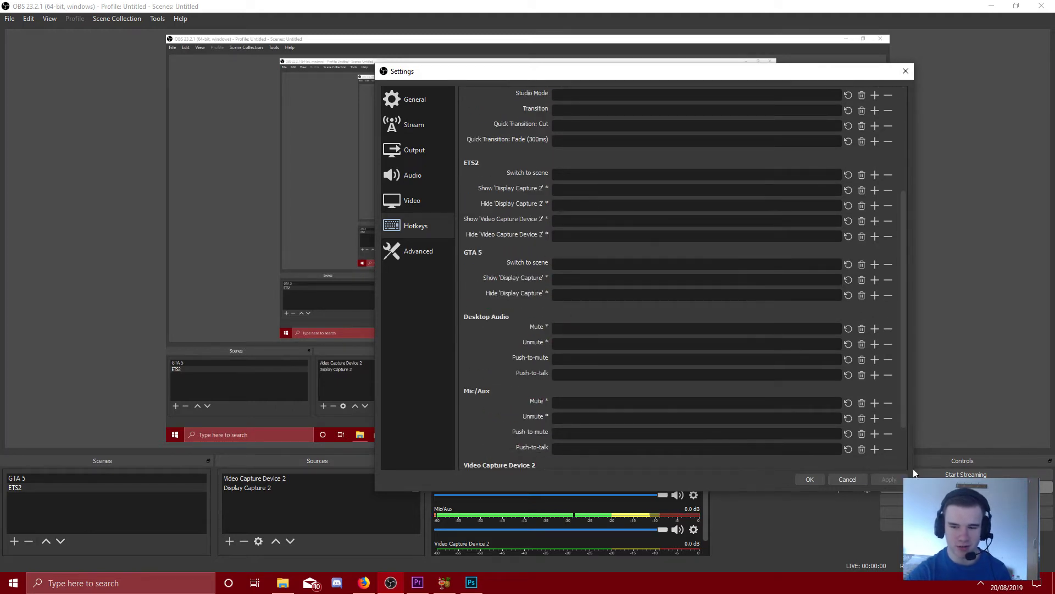
pyautogui.click(810, 479)
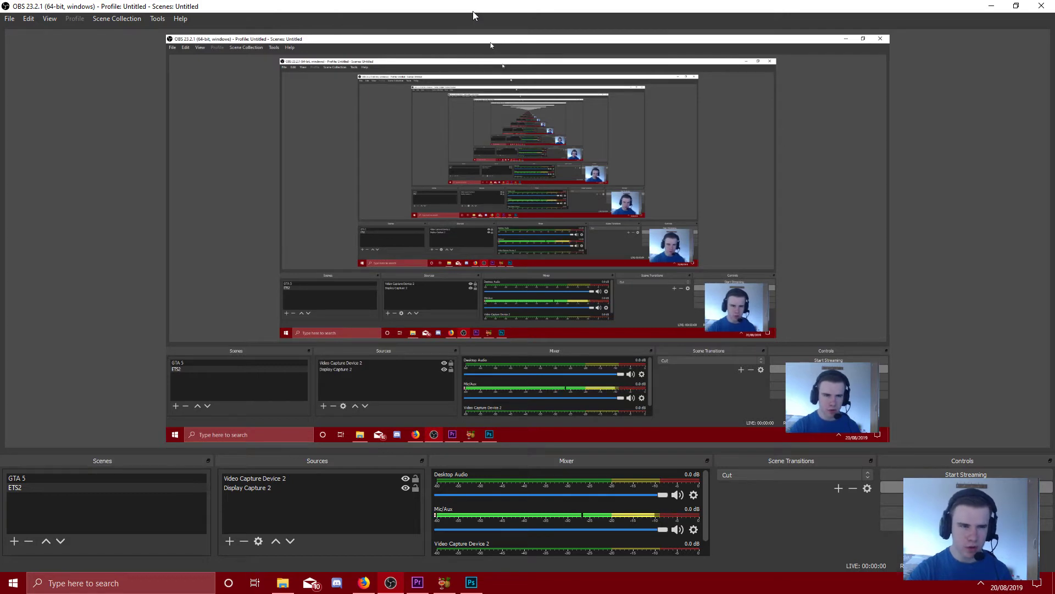
# - Restore the maximized OBS window to a smaller size and move it off this display
pyautogui.moveTo(474, 16); pyautogui.dragTo(446, 54)
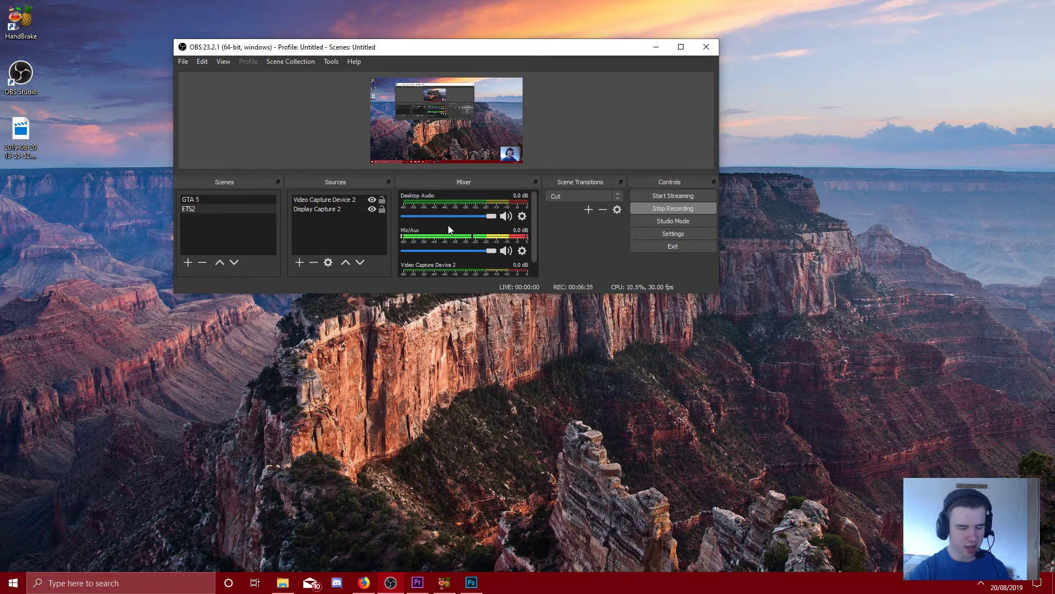
pyautogui.moveTo(508, 50); pyautogui.dragTo(0, 110)
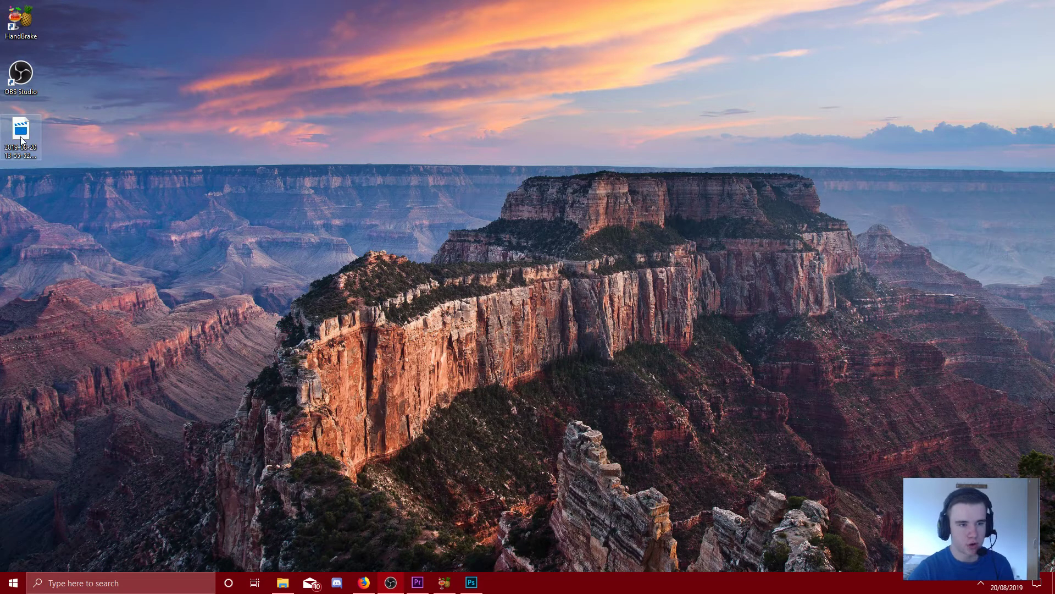
pyautogui.click(282, 584)
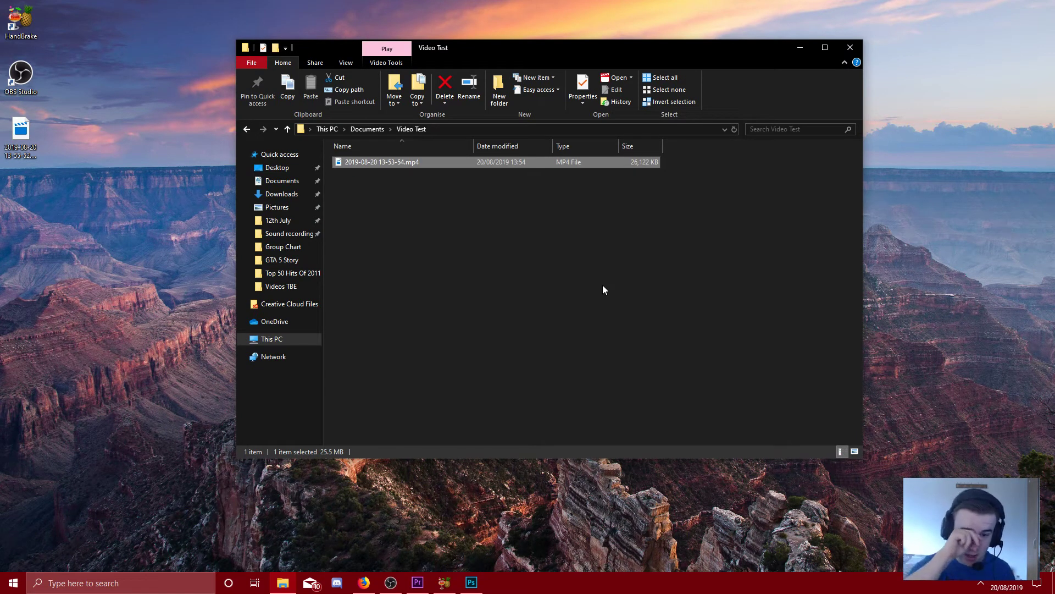
pyautogui.doubleClick(397, 162)
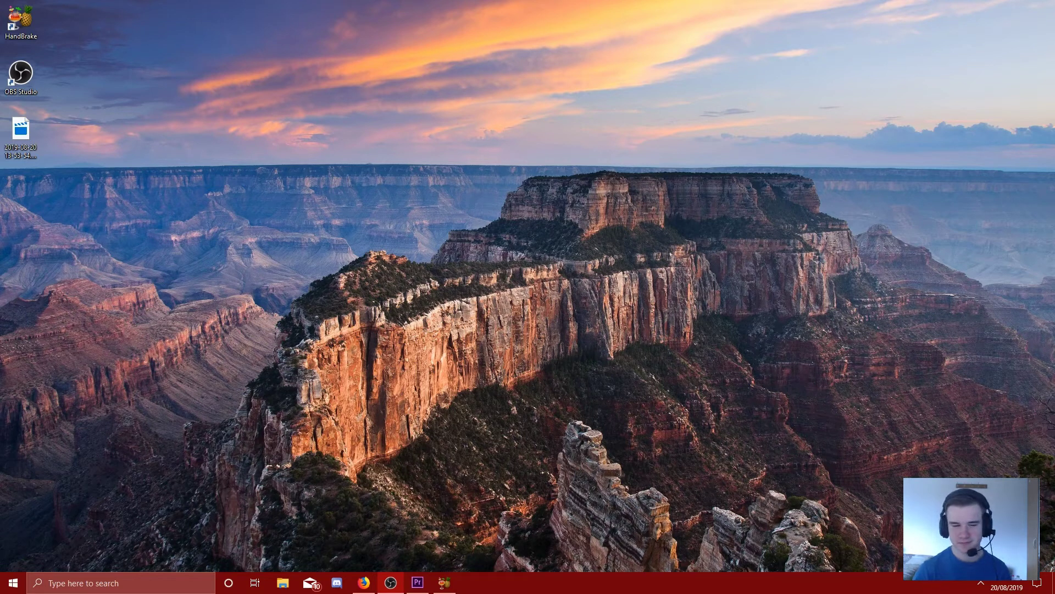
pyautogui.moveTo(864, 562)
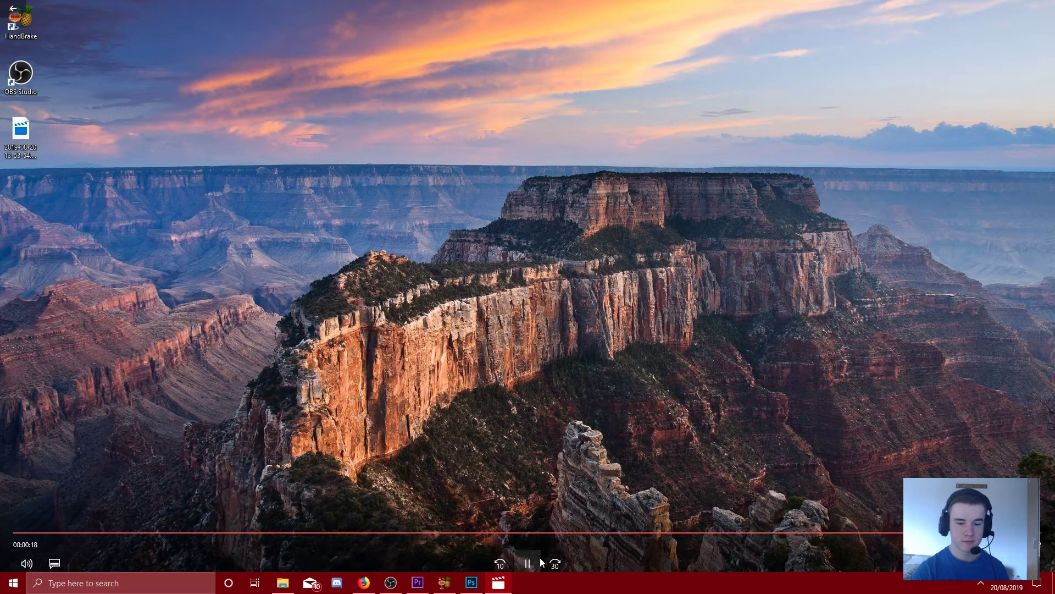
pyautogui.click(527, 564)
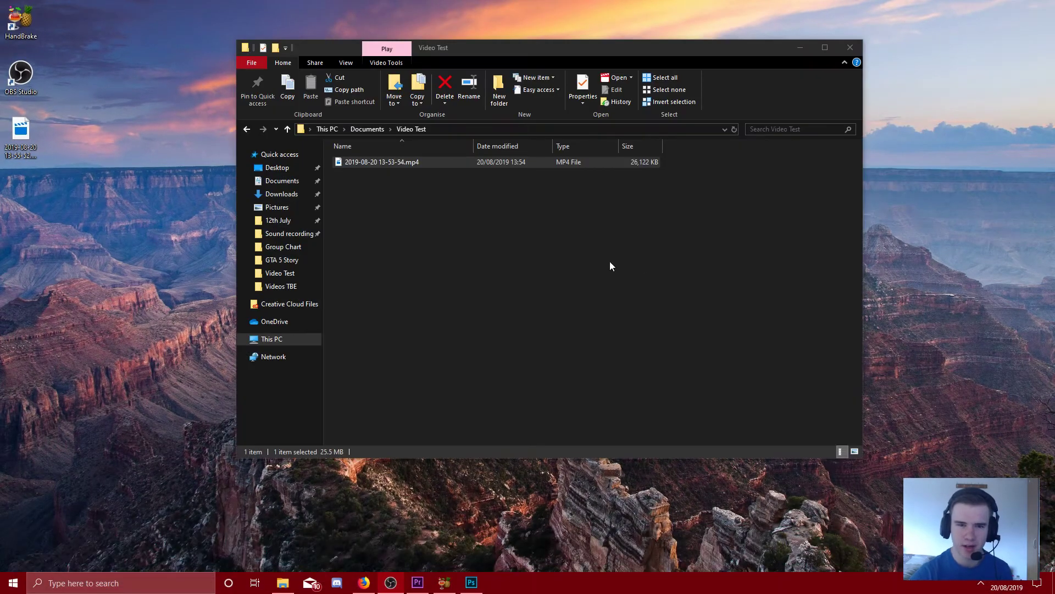
# - Rename the recording in the Video Test folder to Test and minimize the folder window
pyautogui.moveTo(610, 46); pyautogui.dragTo(653, 31)
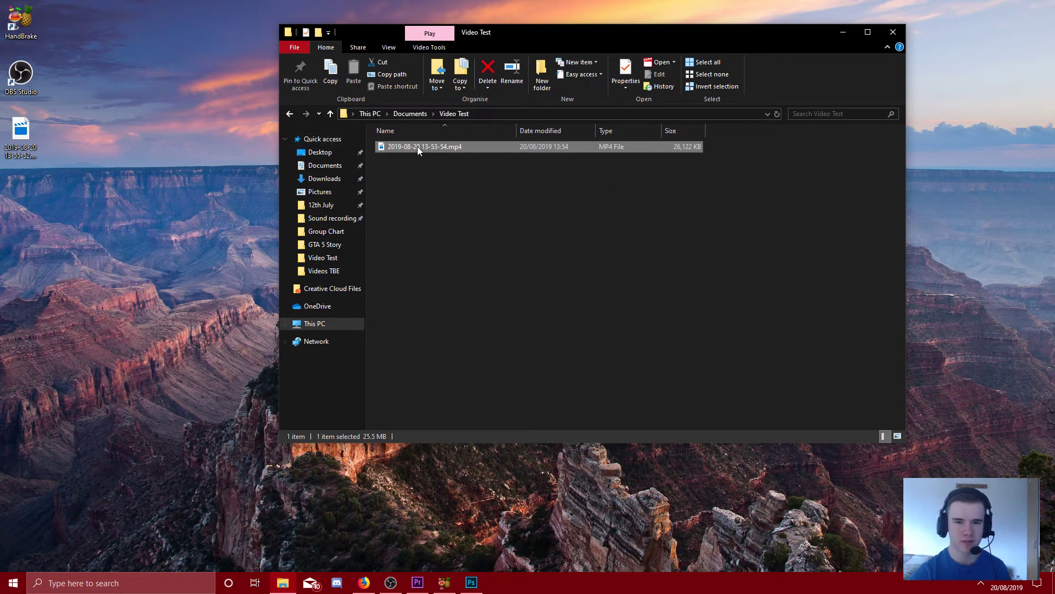
pyautogui.rightClick(397, 146)
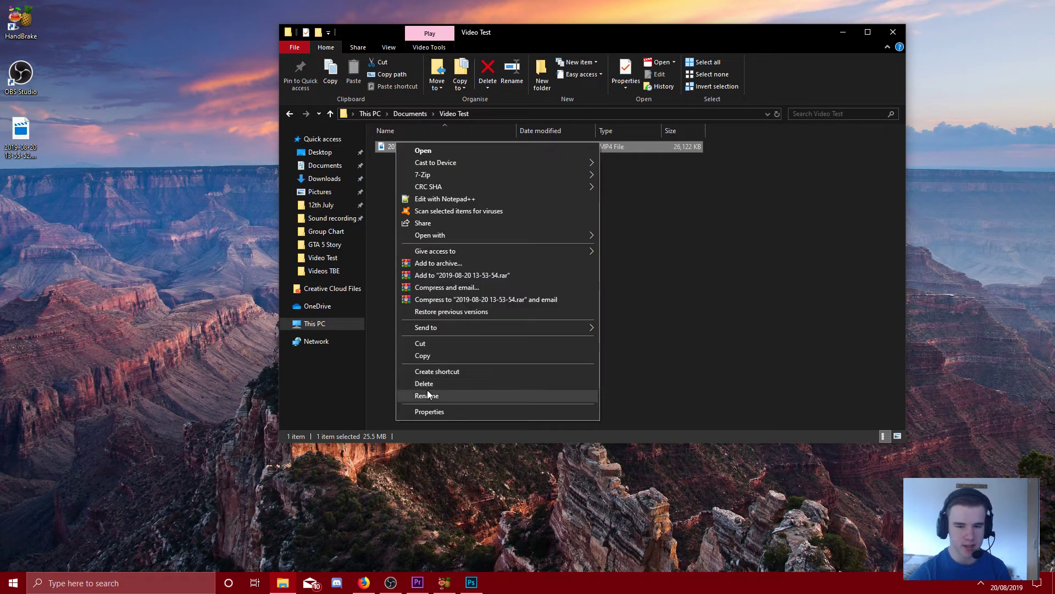
pyautogui.click(465, 391)
pyautogui.write('Test')
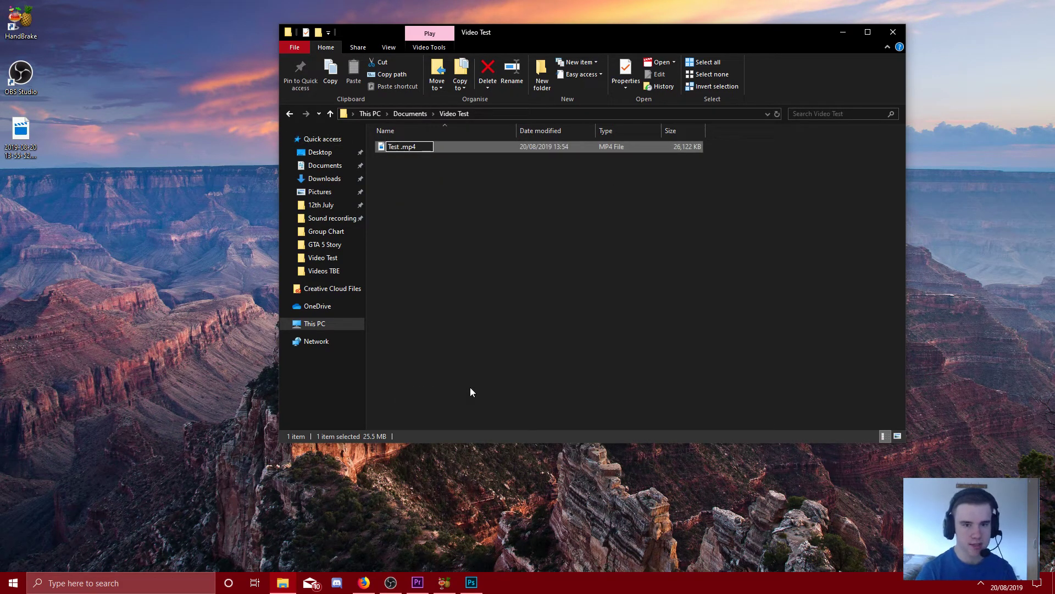
pyautogui.press('Return')
pyautogui.click(470, 392)
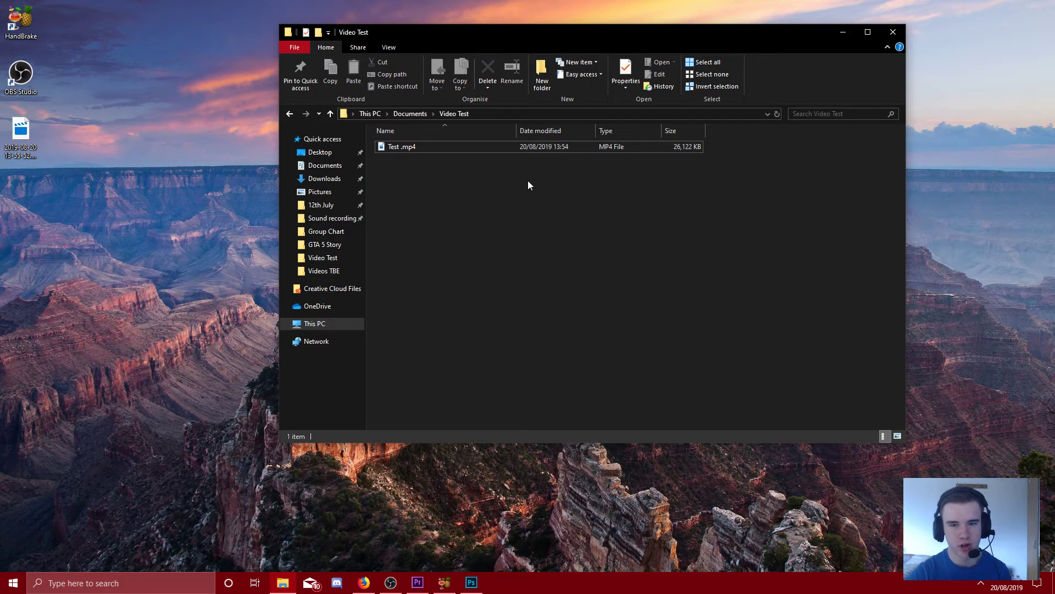
pyautogui.click(842, 33)
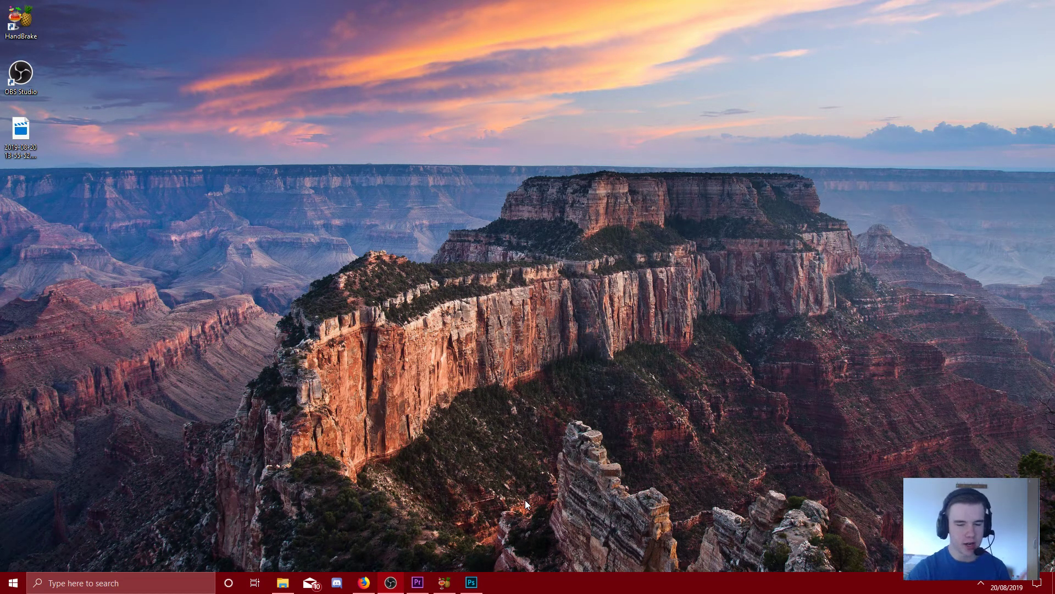
# - Switch to Adobe Premiere Pro and try to create a new project named Test
pyautogui.click(418, 582)
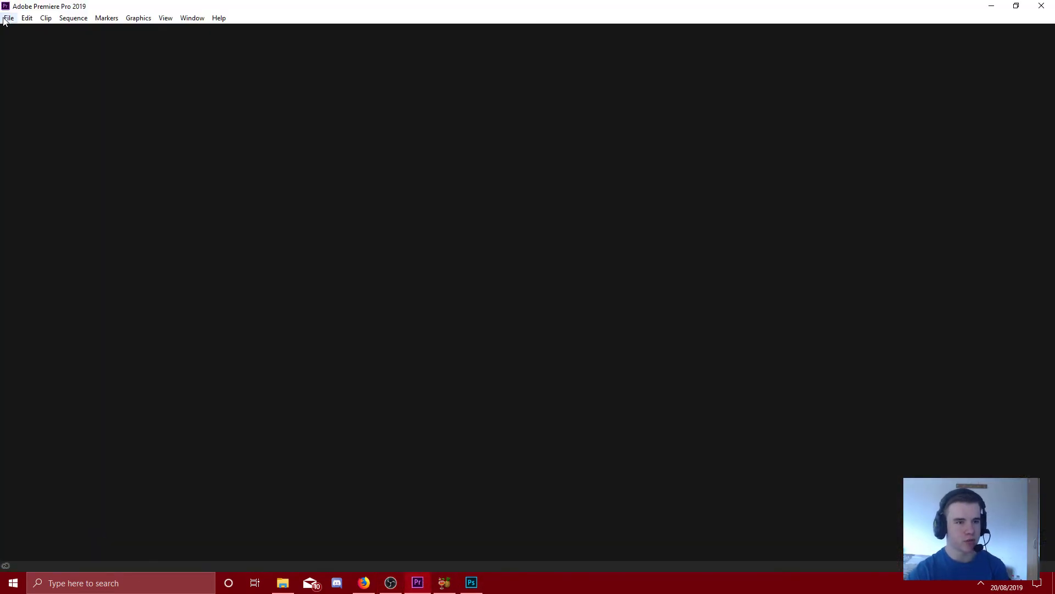
pyautogui.click(6, 18)
pyautogui.moveTo(22, 29)
pyautogui.click(214, 31)
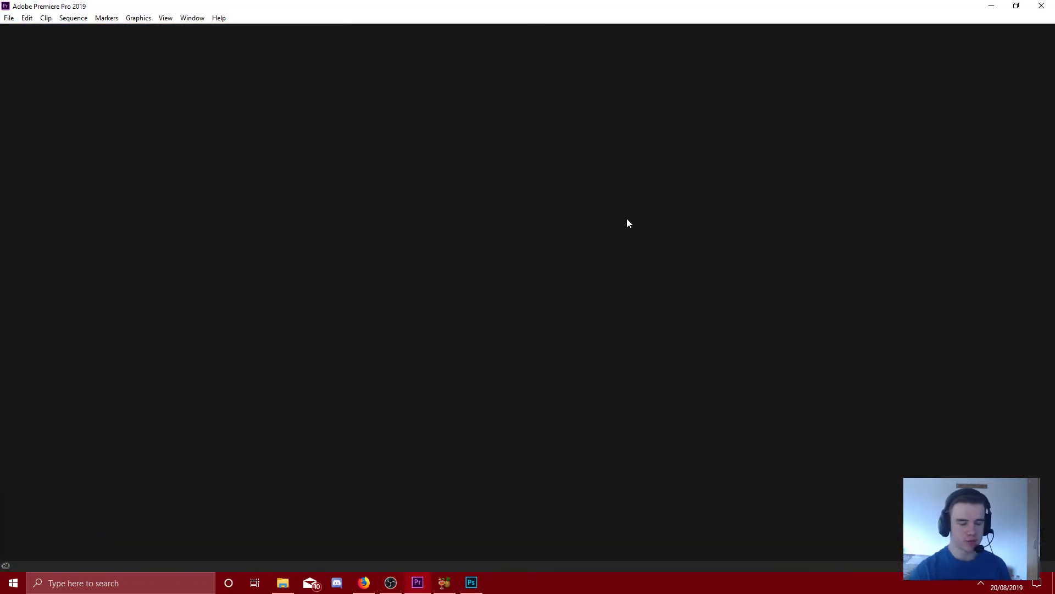
pyautogui.write('Test')
pyautogui.press('Return')
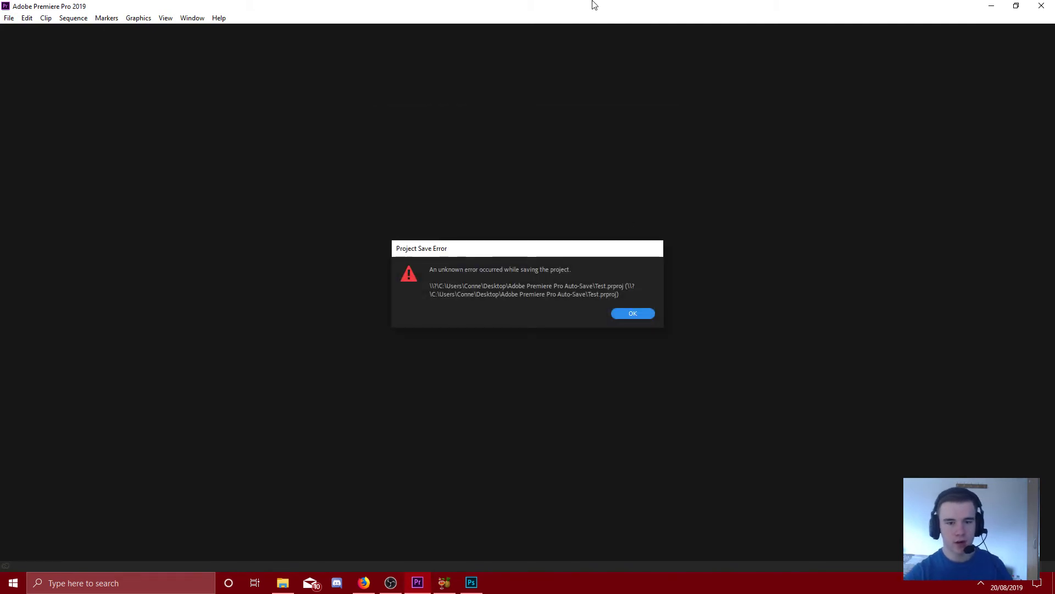
pyautogui.click(639, 317)
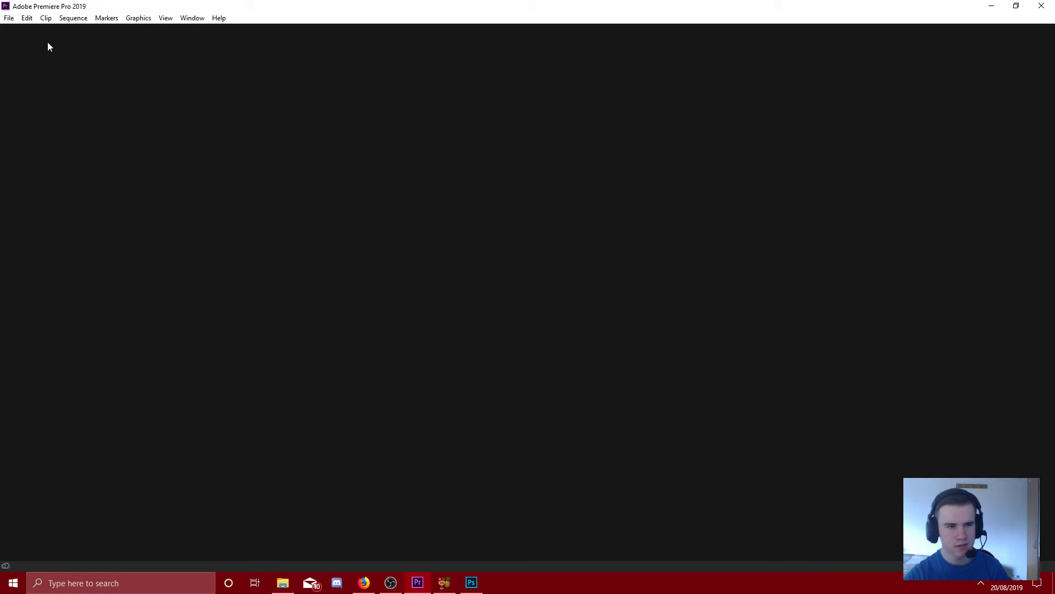
# - Try to create a new Premiere Pro project named Test 1, dismiss the error, and close the main window
pyautogui.click(9, 18)
pyautogui.moveTo(88, 31)
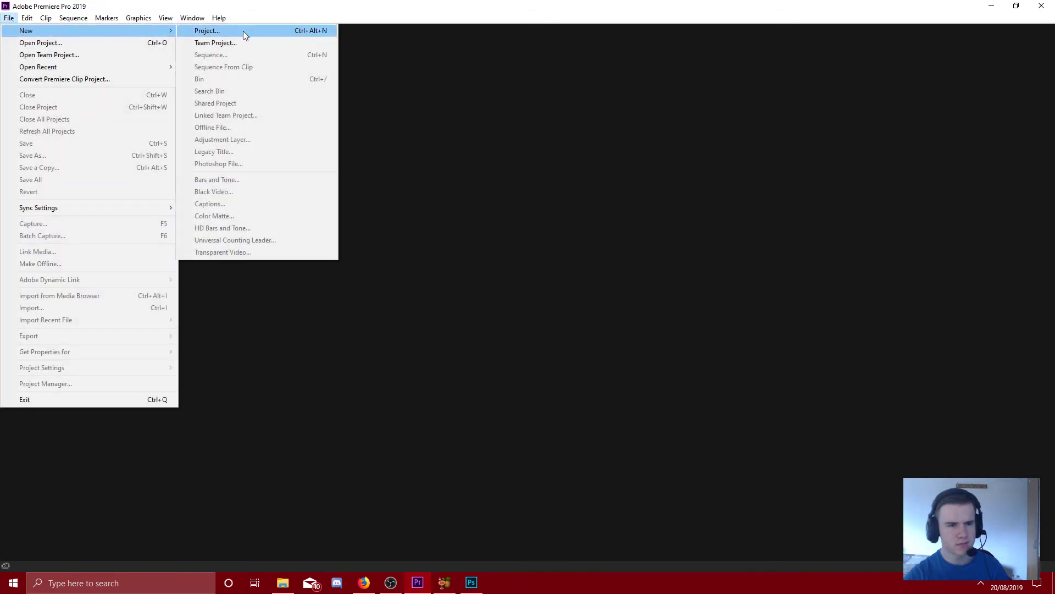
pyautogui.click(244, 36)
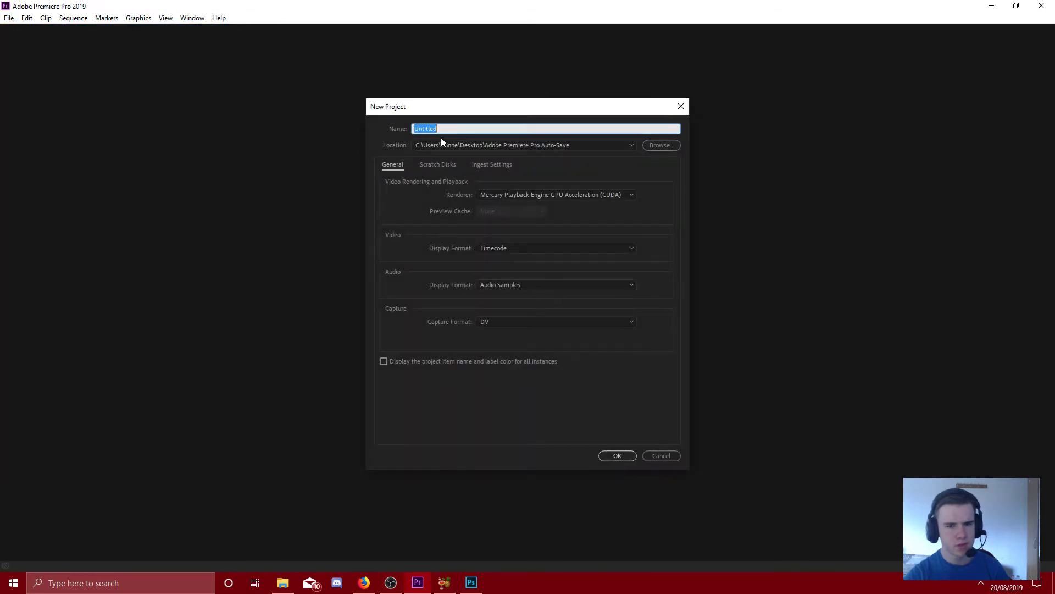
pyautogui.write('Test 1')
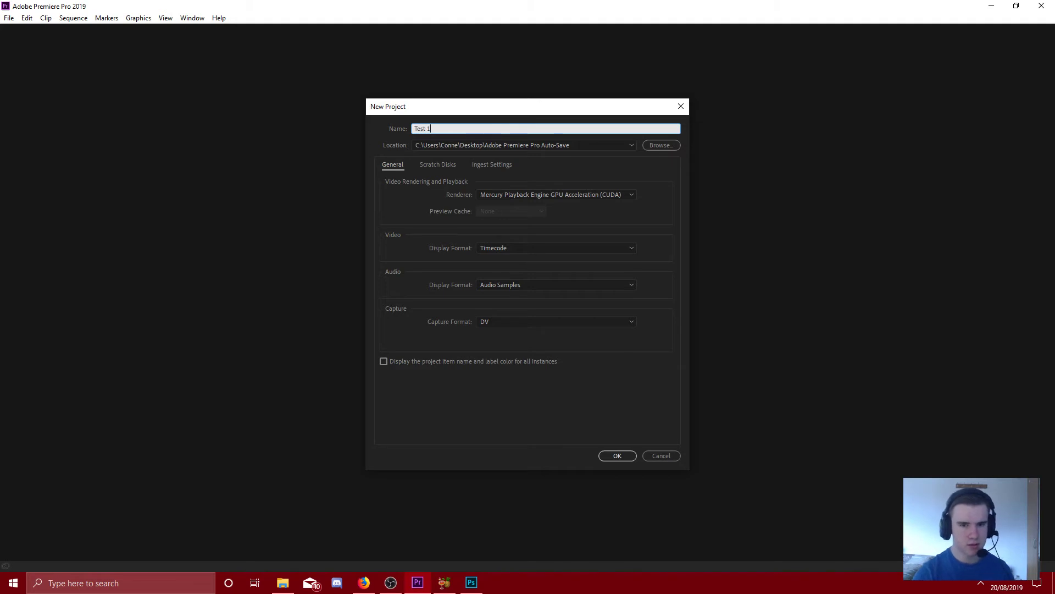
pyautogui.press('Return')
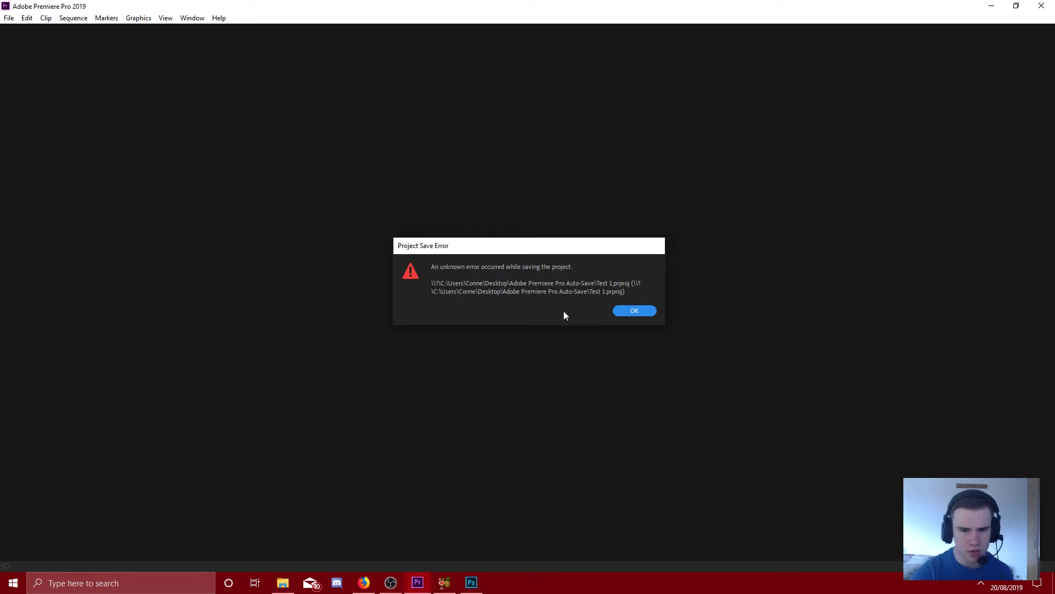
pyautogui.click(641, 309)
pyautogui.click(1042, 6)
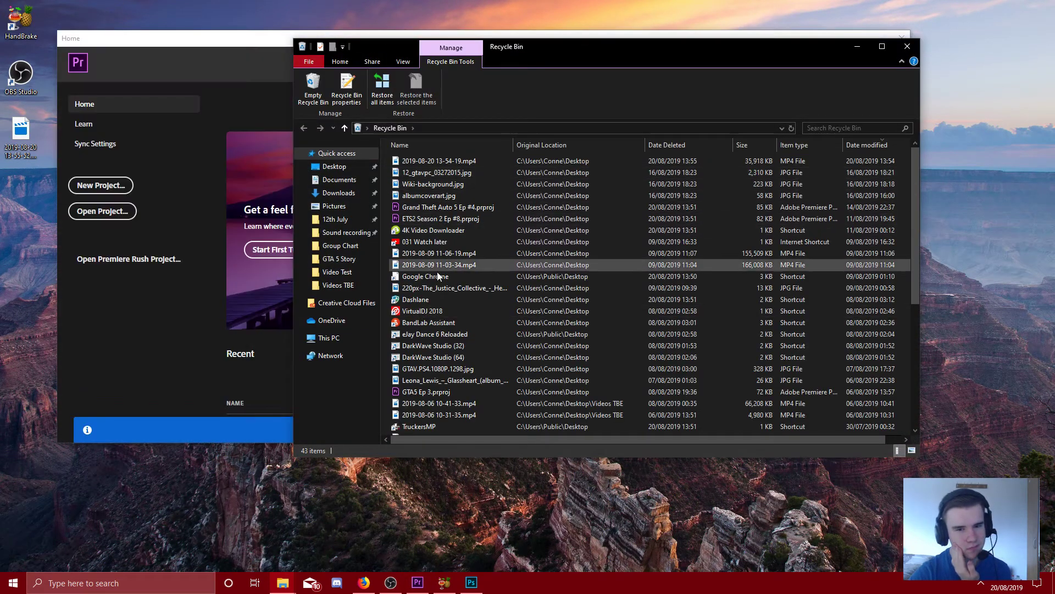
# - Look through the deleted files in the Recycle Bin and close its window
pyautogui.scroll(-2, 464, 355)
pyautogui.scroll(2, 463, 356)
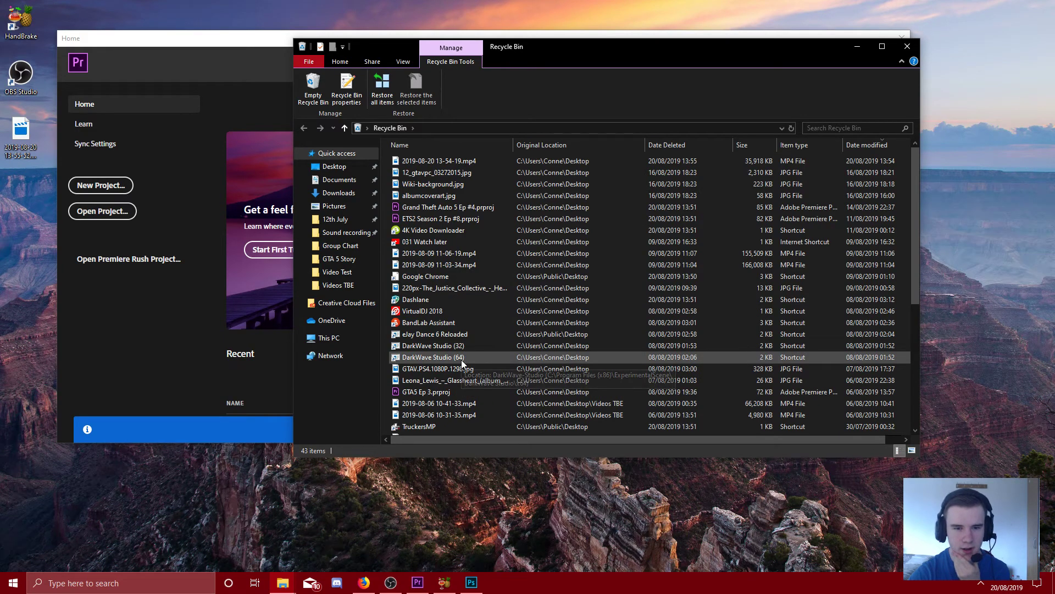
pyautogui.scroll(-3, 462, 361)
pyautogui.scroll(3, 548, 299)
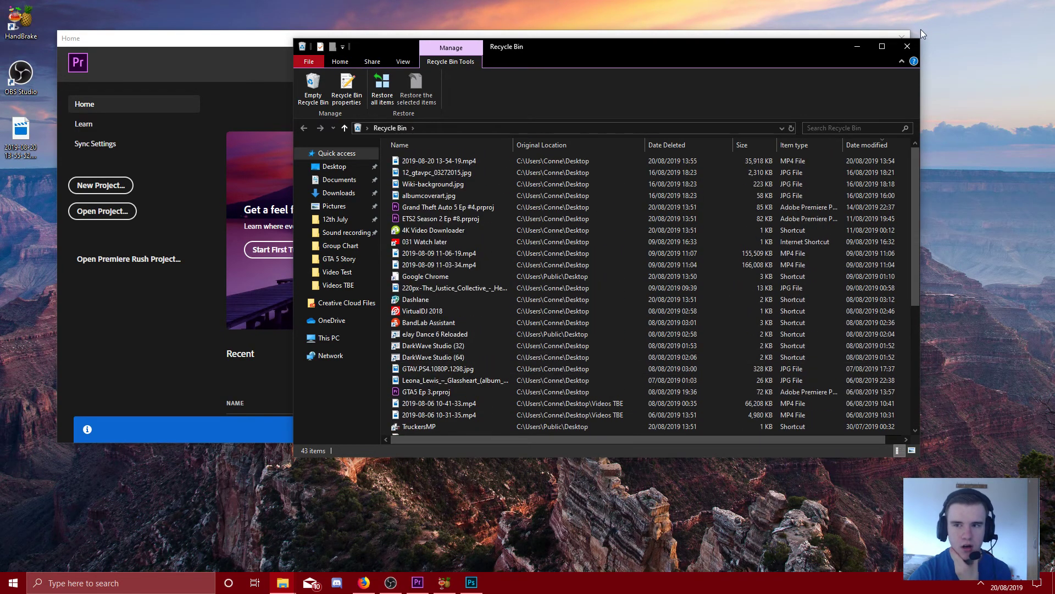
pyautogui.click(907, 46)
# - Check the recent projects on the Premiere Pro home screen and close the home window
pyautogui.scroll(-1, 588, 307)
pyautogui.scroll(-2, 588, 306)
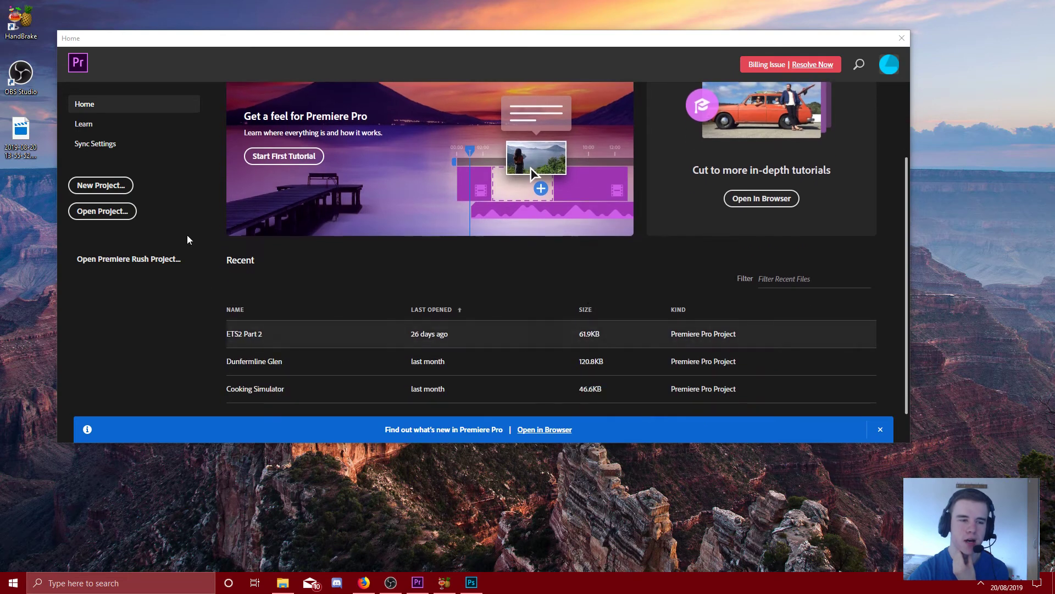
pyautogui.scroll(3, 566, 254)
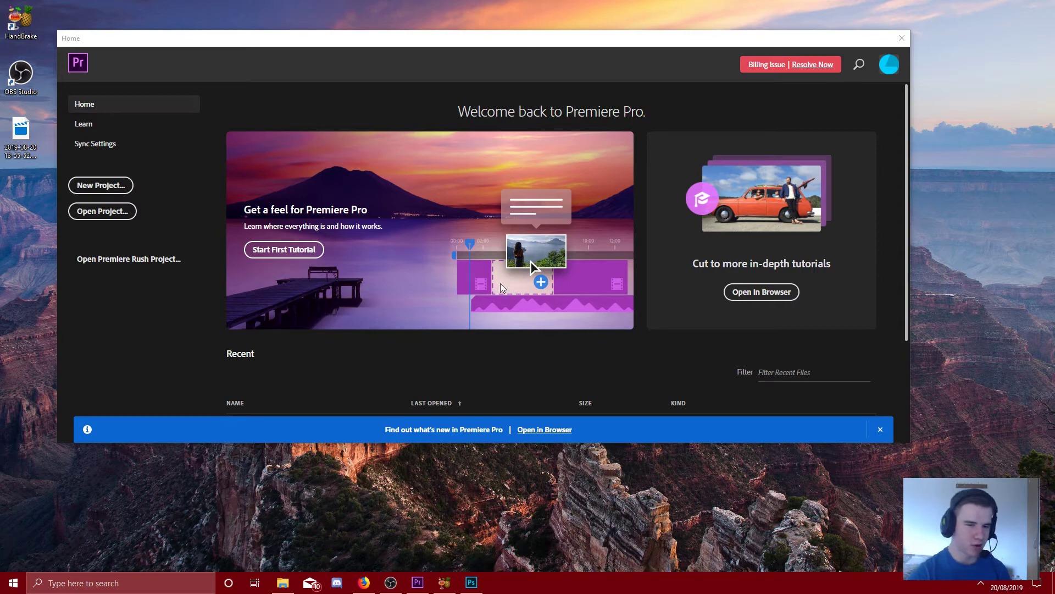
pyautogui.click(903, 39)
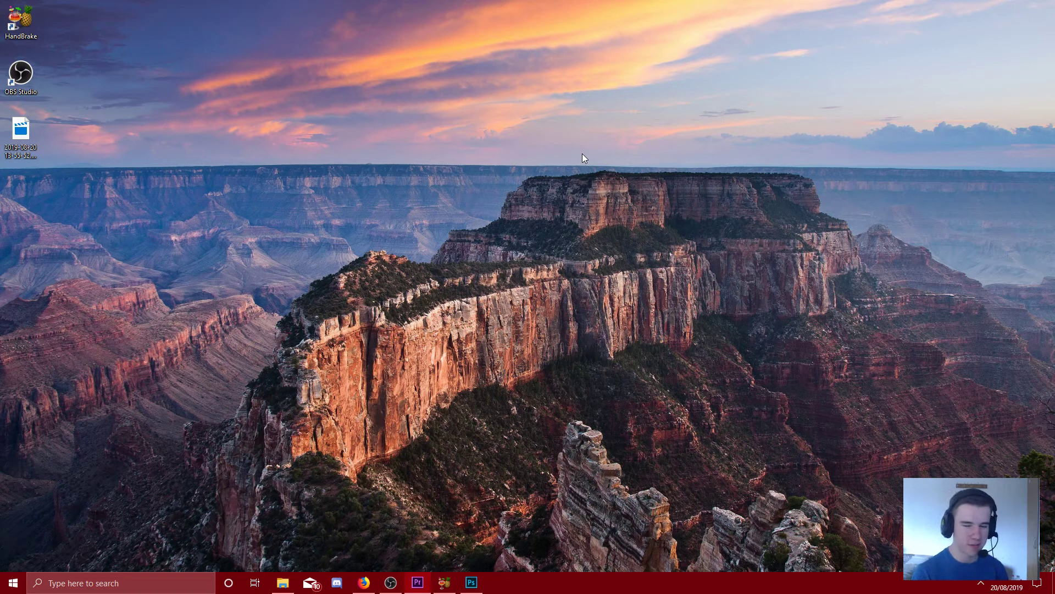
pyautogui.click(436, 588)
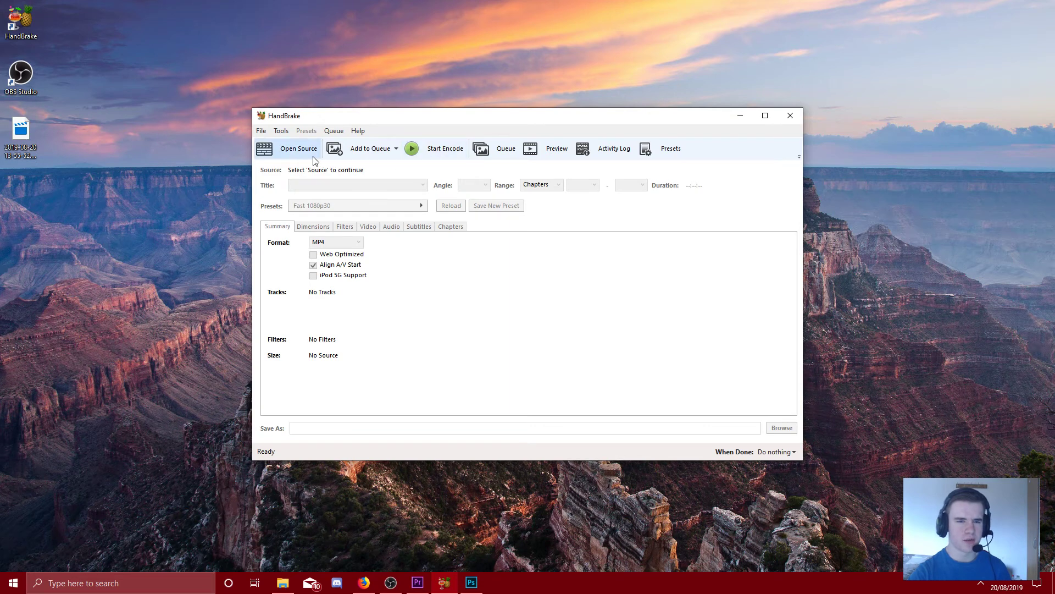
pyautogui.click(292, 149)
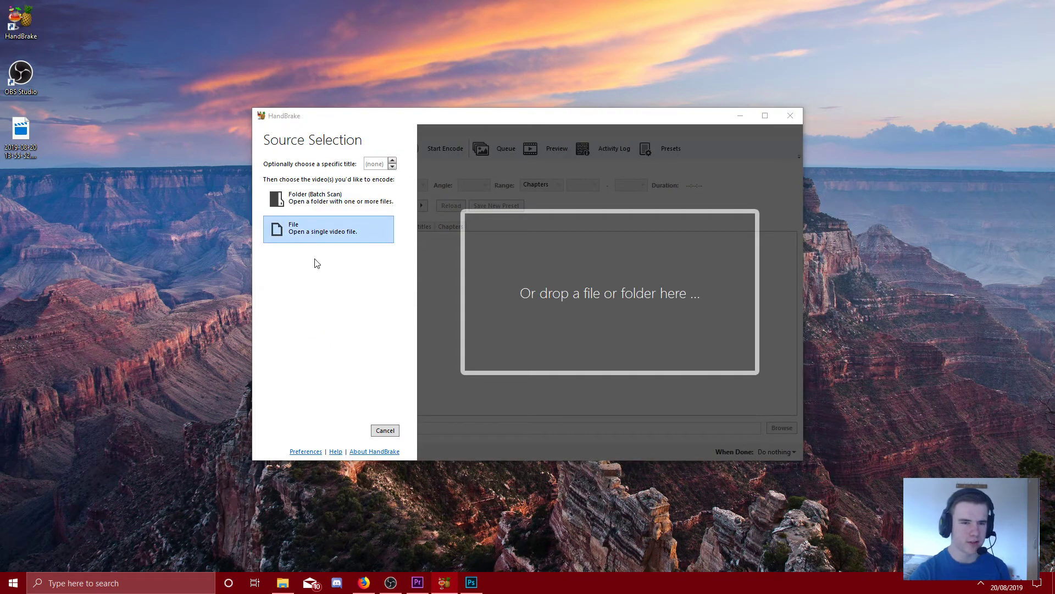
pyautogui.click(323, 232)
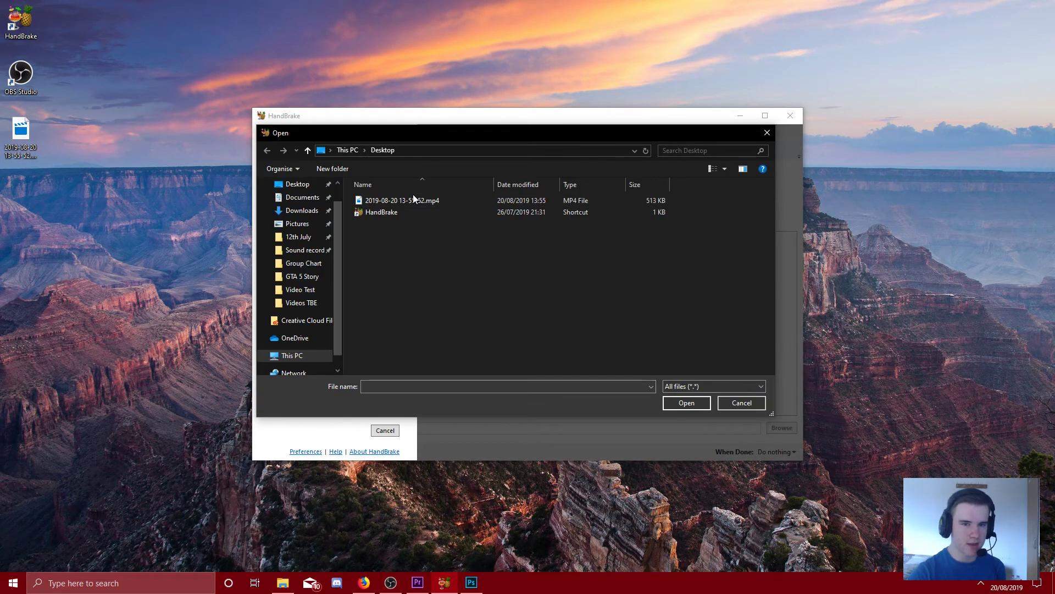
pyautogui.doubleClick(413, 200)
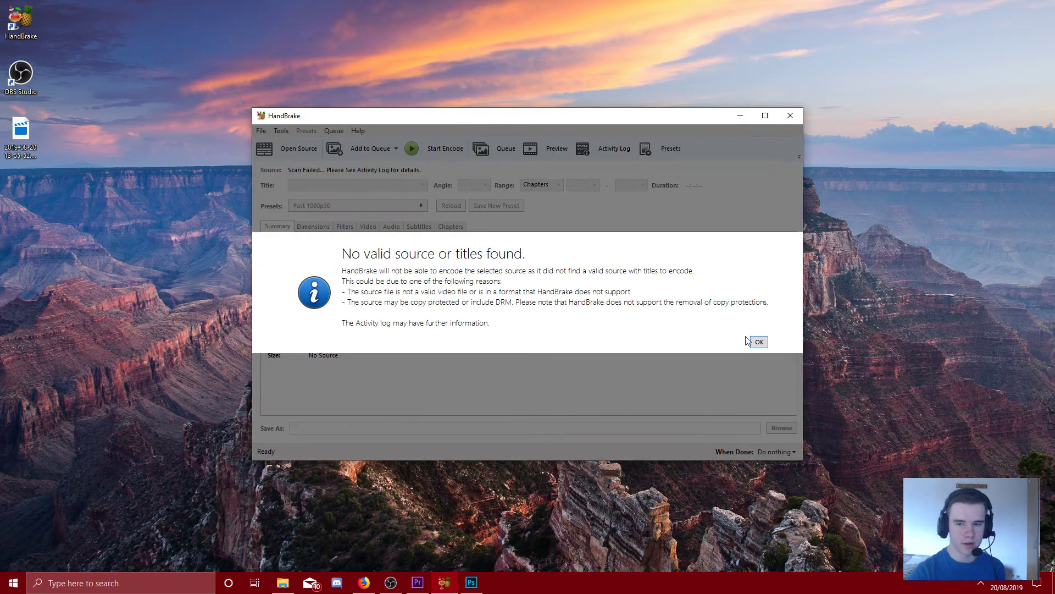
pyautogui.click(750, 341)
# - Open the Test recording from the Video Test folder in Documents as the source file
pyautogui.click(303, 153)
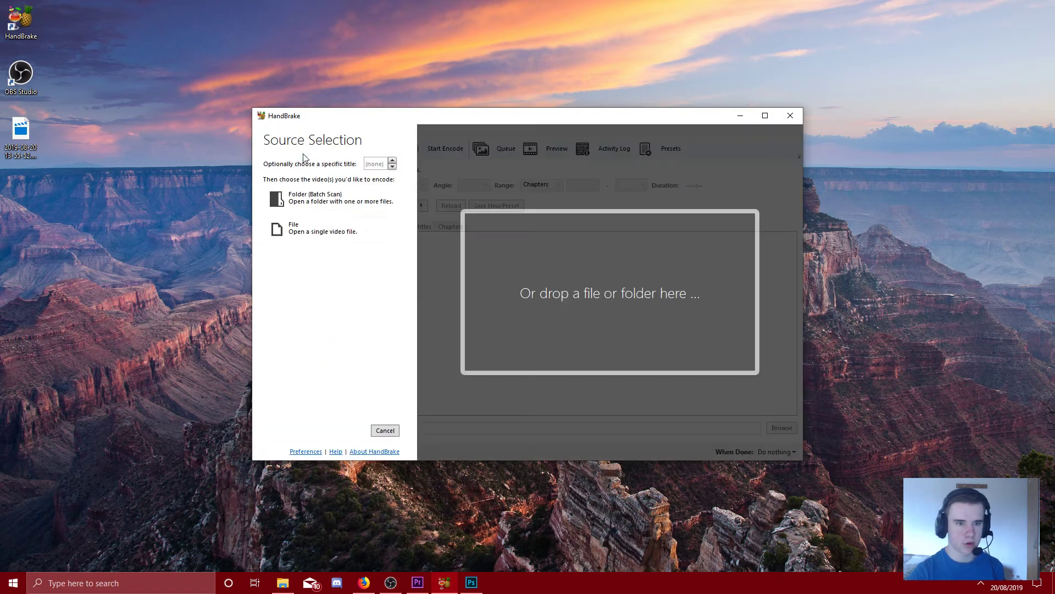
pyautogui.click(318, 228)
pyautogui.click(300, 197)
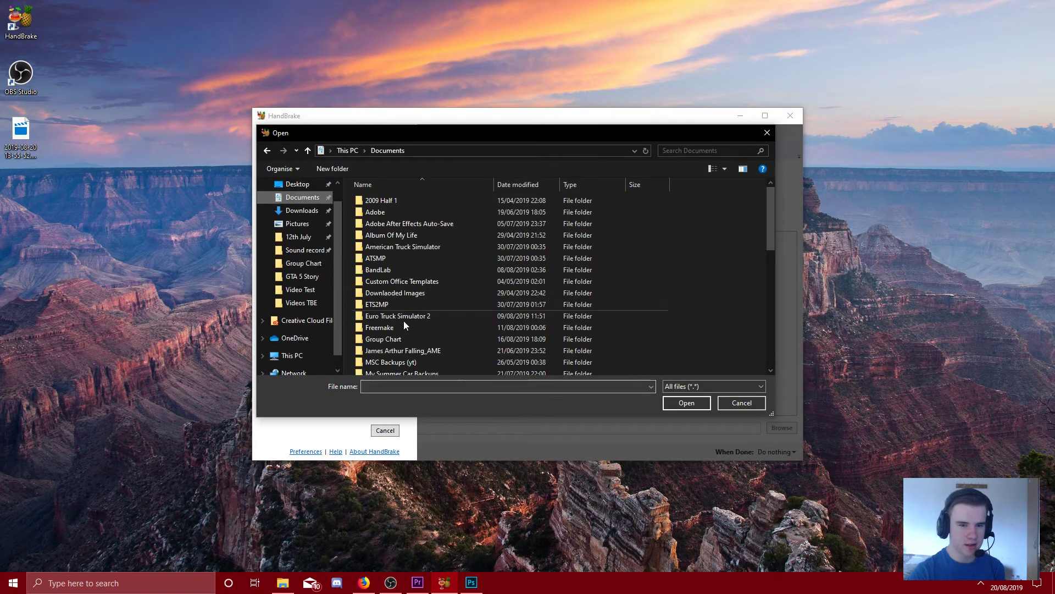
pyautogui.scroll(-5, 417, 335)
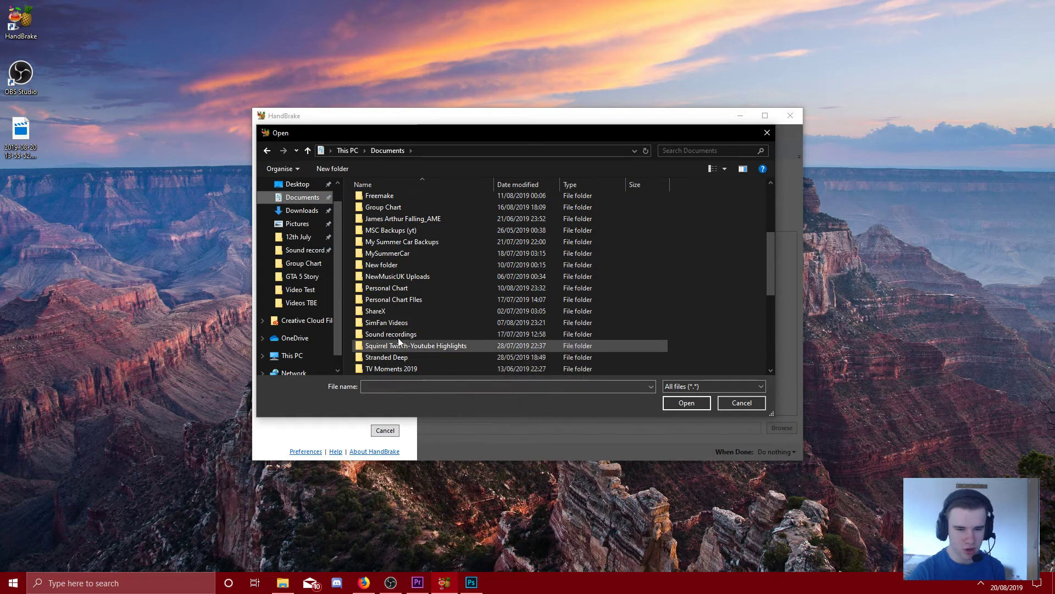
pyautogui.scroll(-4, 397, 314)
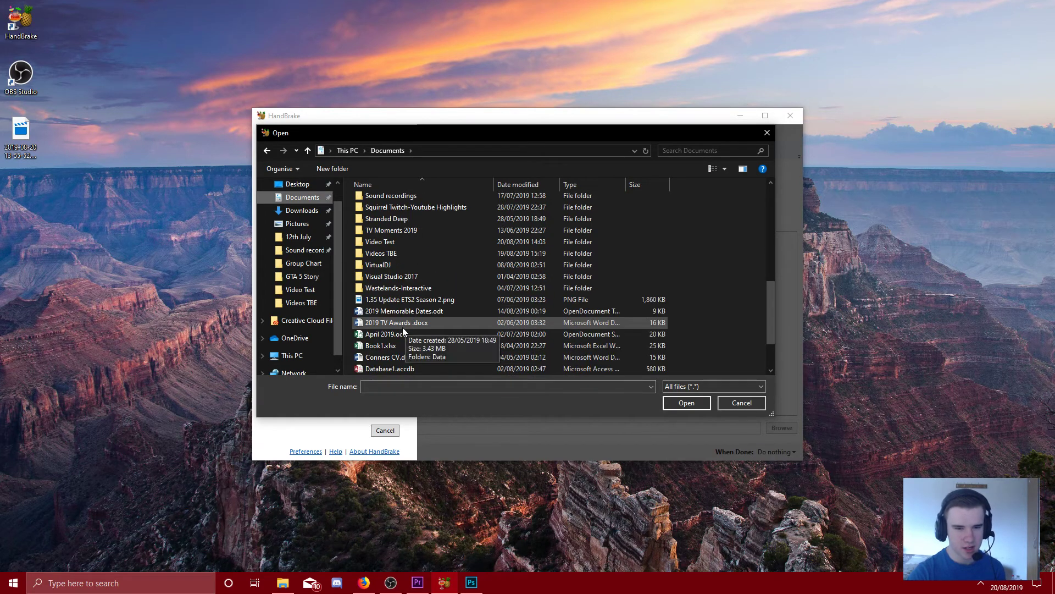
pyautogui.doubleClick(381, 242)
pyautogui.doubleClick(399, 214)
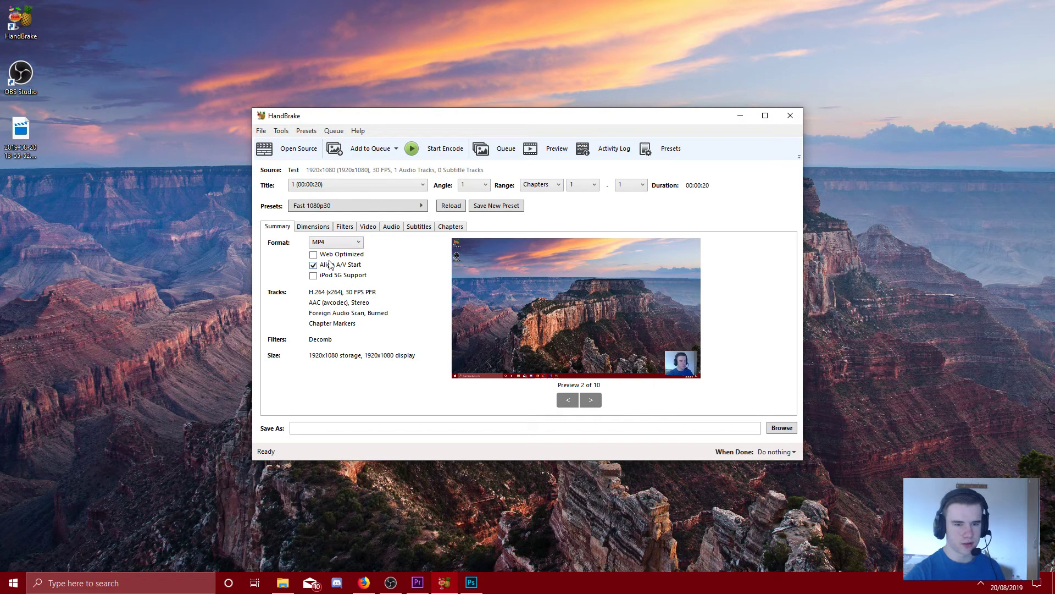
# - Enable Web Optimized for the MP4 output and set the video framerate to 30 FPS
pyautogui.click(338, 255)
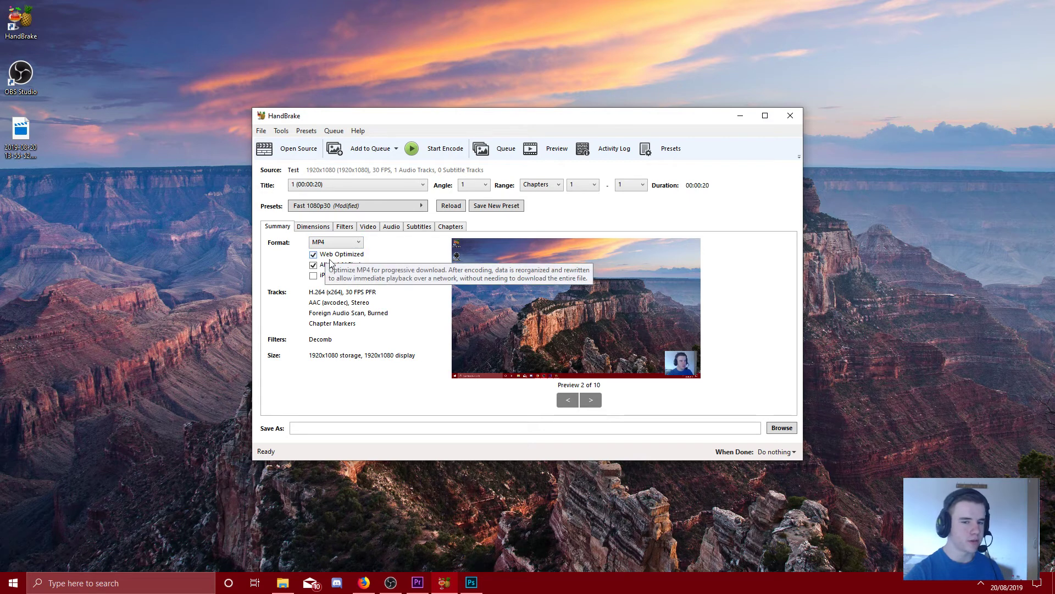
pyautogui.click(371, 227)
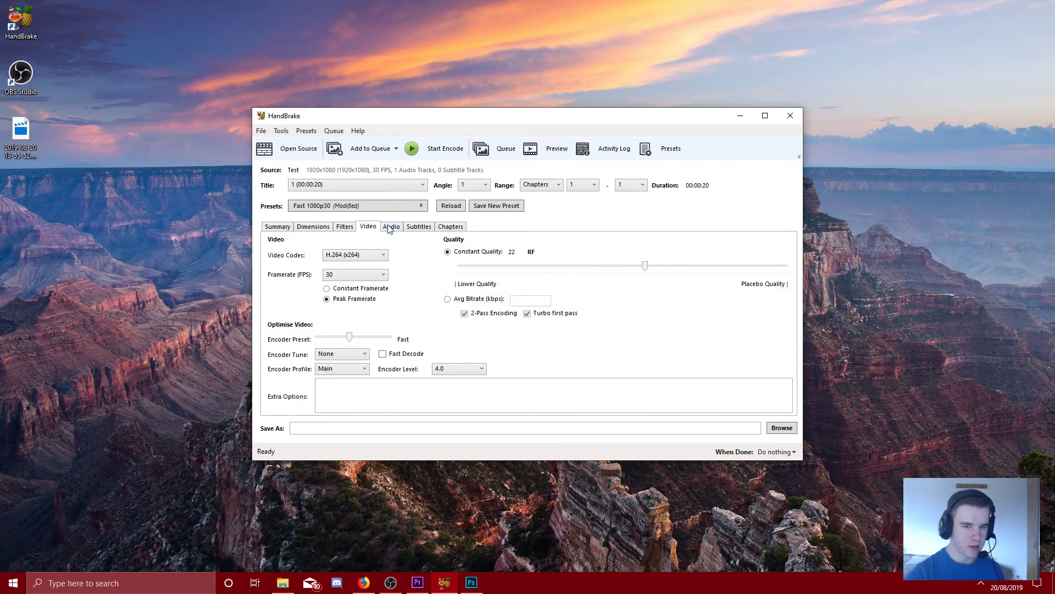
pyautogui.click(389, 227)
pyautogui.click(369, 227)
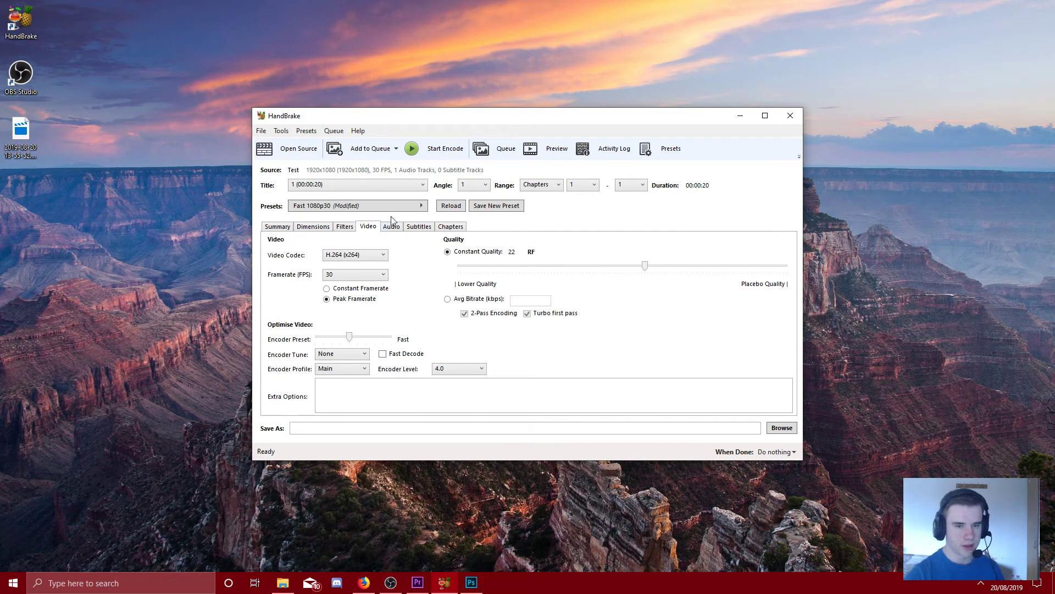
pyautogui.click(363, 275)
pyautogui.click(363, 275)
pyautogui.click(362, 275)
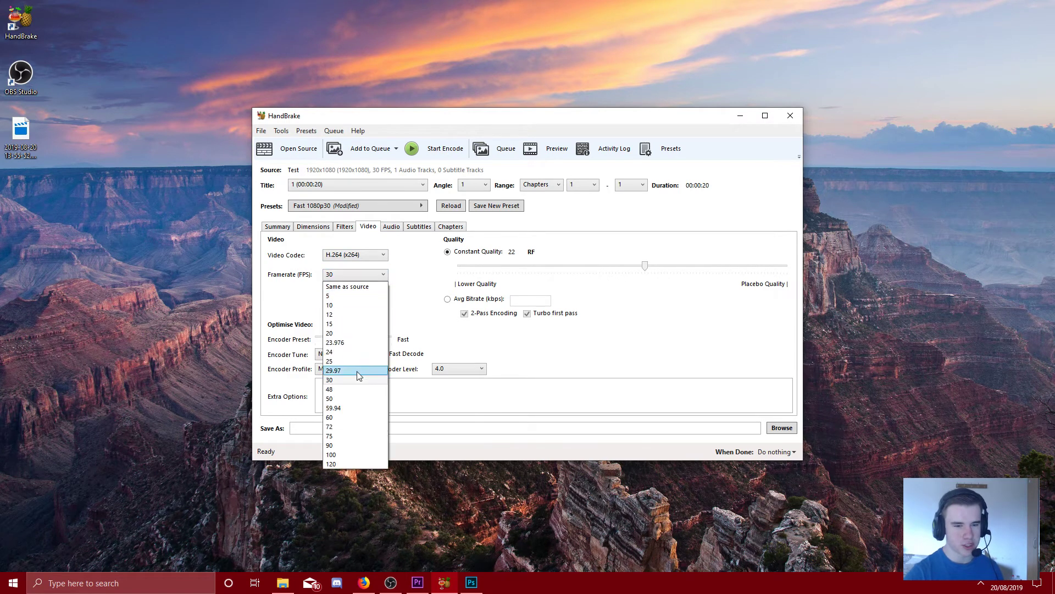
pyautogui.click(355, 380)
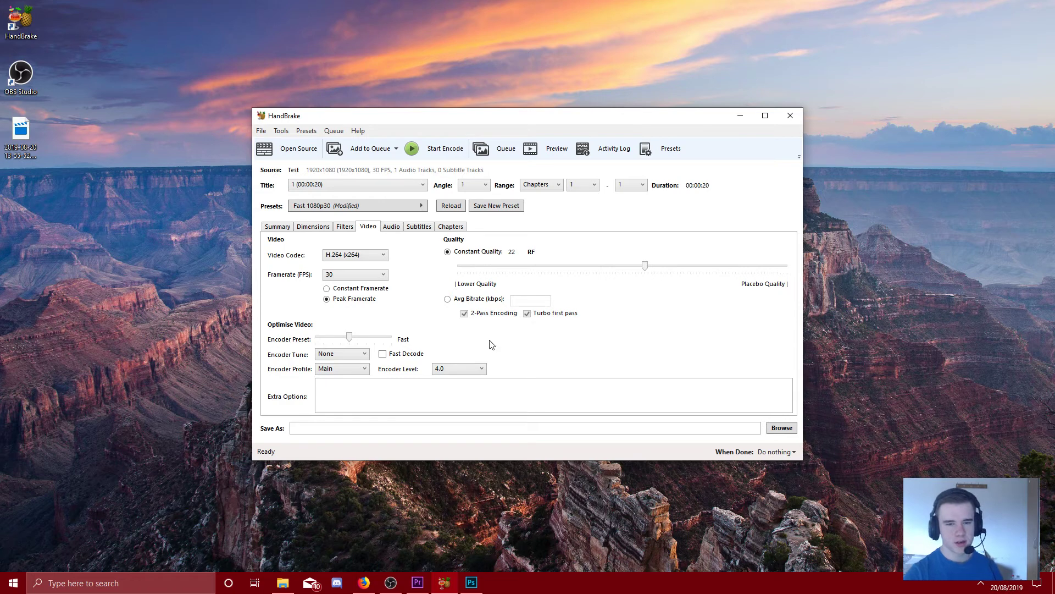
# - Review the audio, filter, dimension, chapter and subtitle settings, and return to the encoding summary
pyautogui.click(391, 226)
pyautogui.click(345, 227)
pyautogui.click(323, 229)
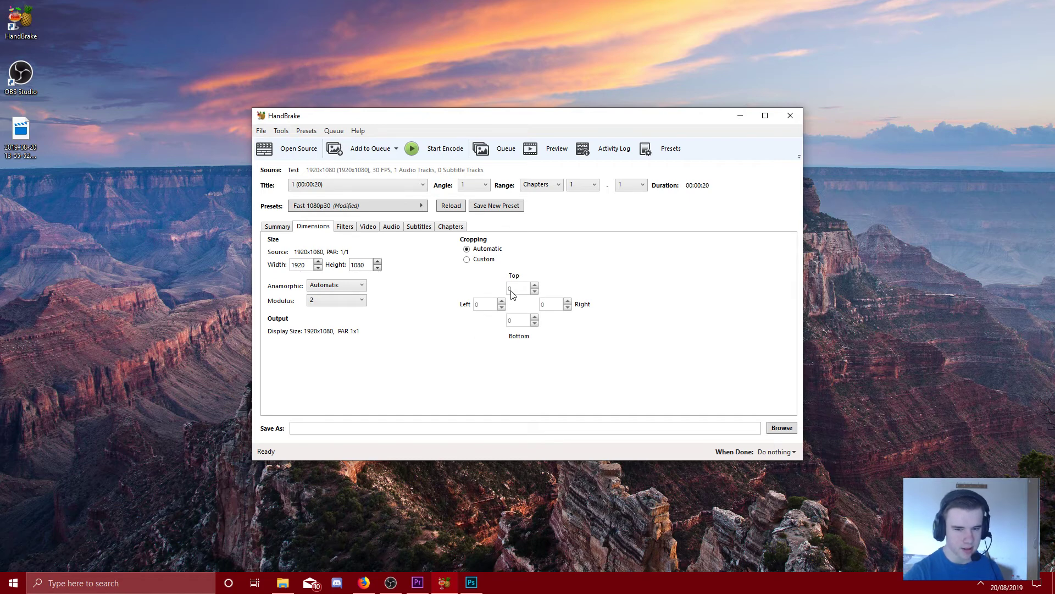
pyautogui.click(452, 227)
pyautogui.click(408, 227)
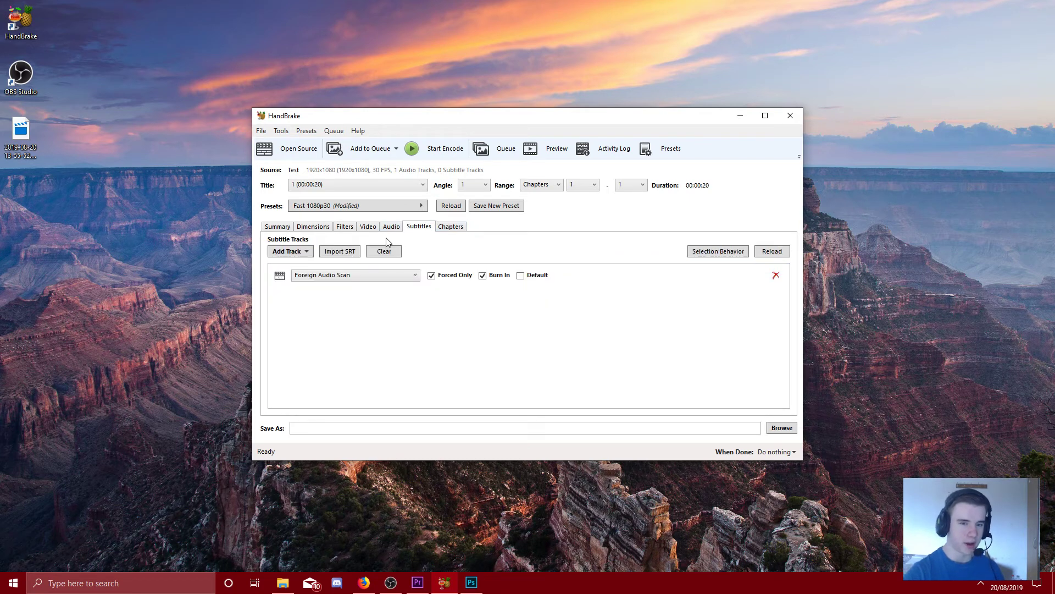
pyautogui.click(397, 227)
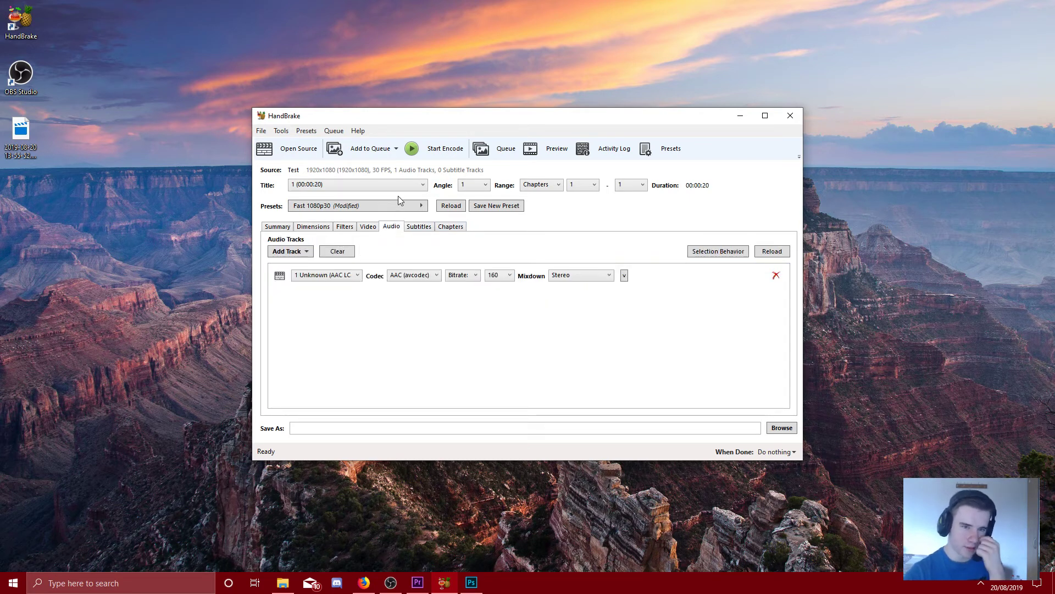
pyautogui.click(274, 227)
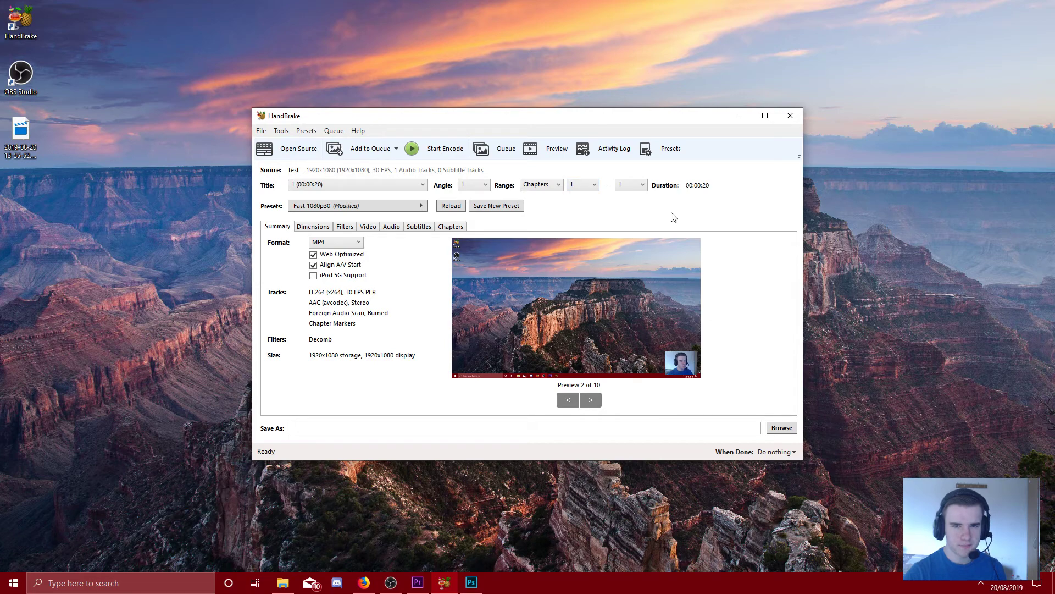
# - Choose the Video Test folder in Documents as the save location for the encoded file
pyautogui.click(783, 429)
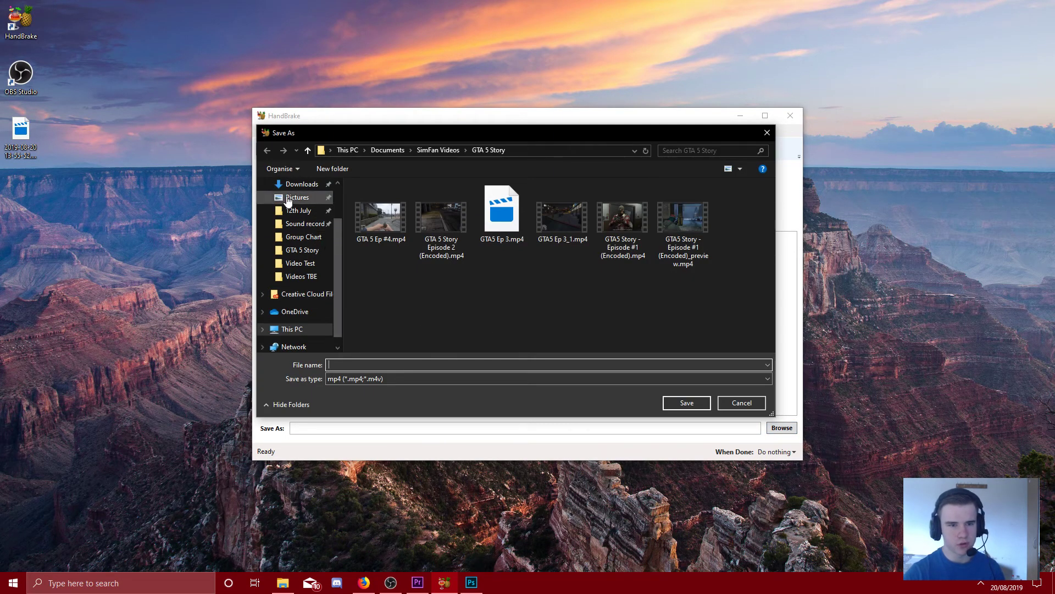
pyautogui.scroll(2, 303, 225)
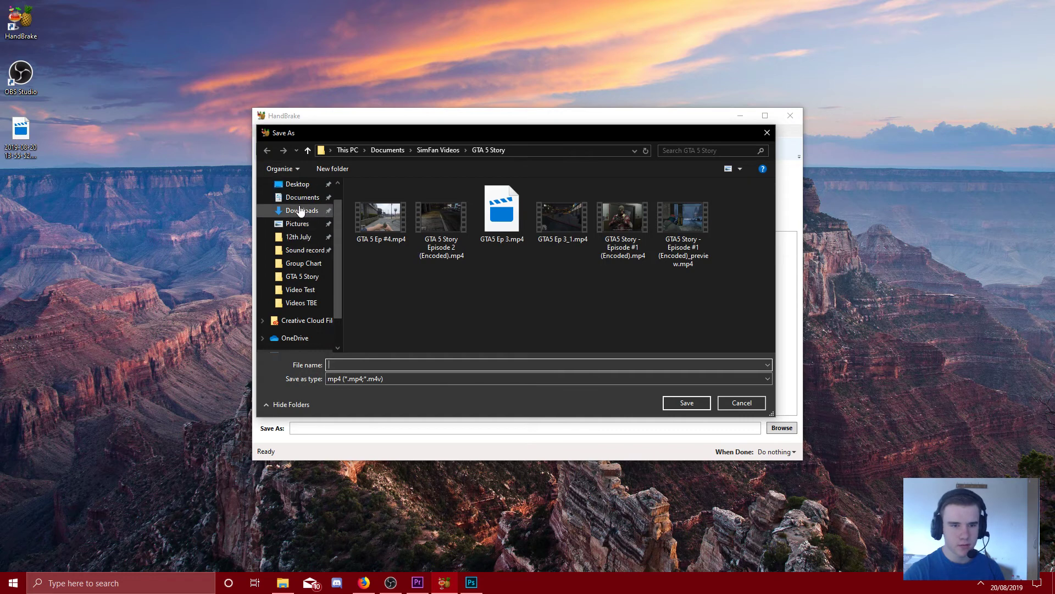
pyautogui.click(302, 198)
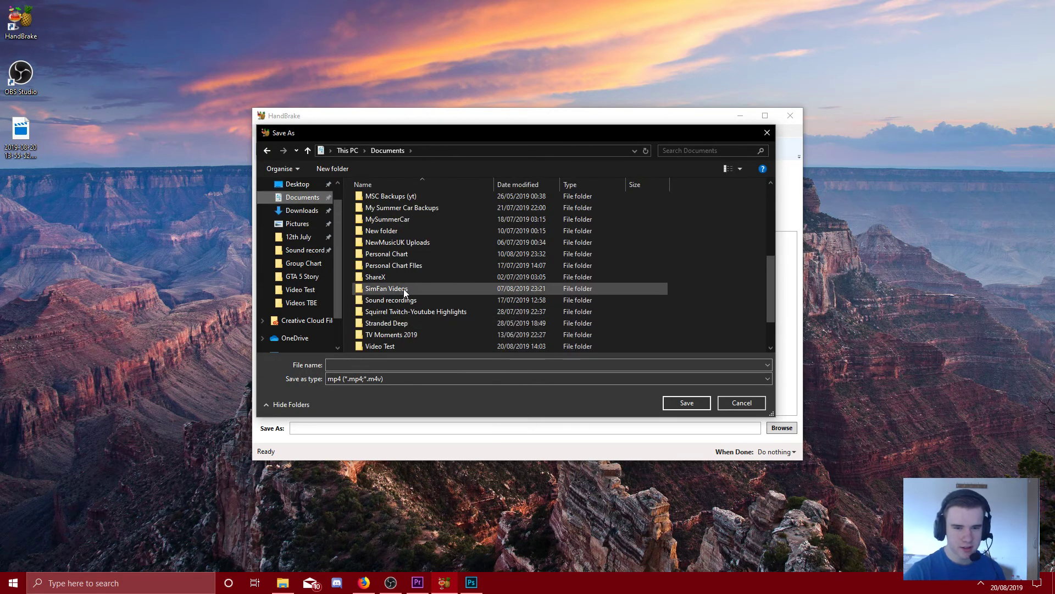
pyautogui.scroll(-1, 414, 315)
pyautogui.doubleClick(409, 322)
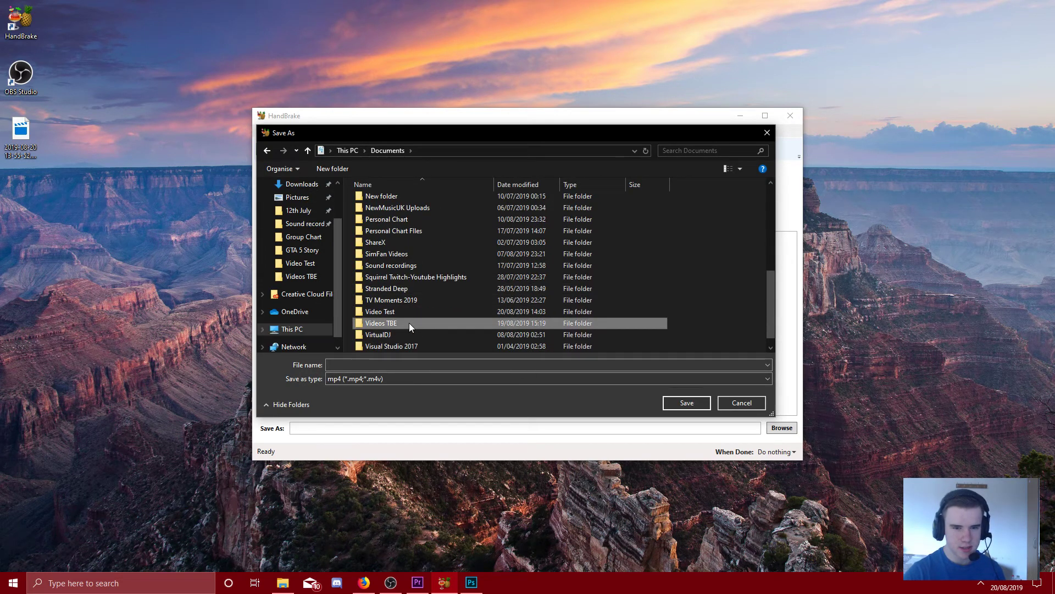
pyautogui.click(308, 150)
pyautogui.click(308, 150)
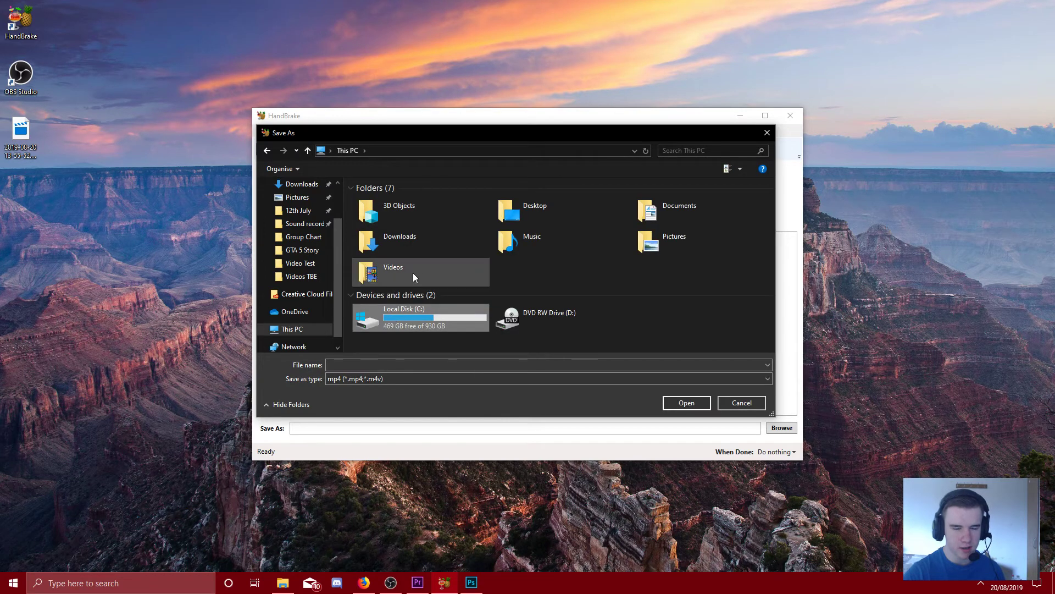
pyautogui.doubleClick(416, 268)
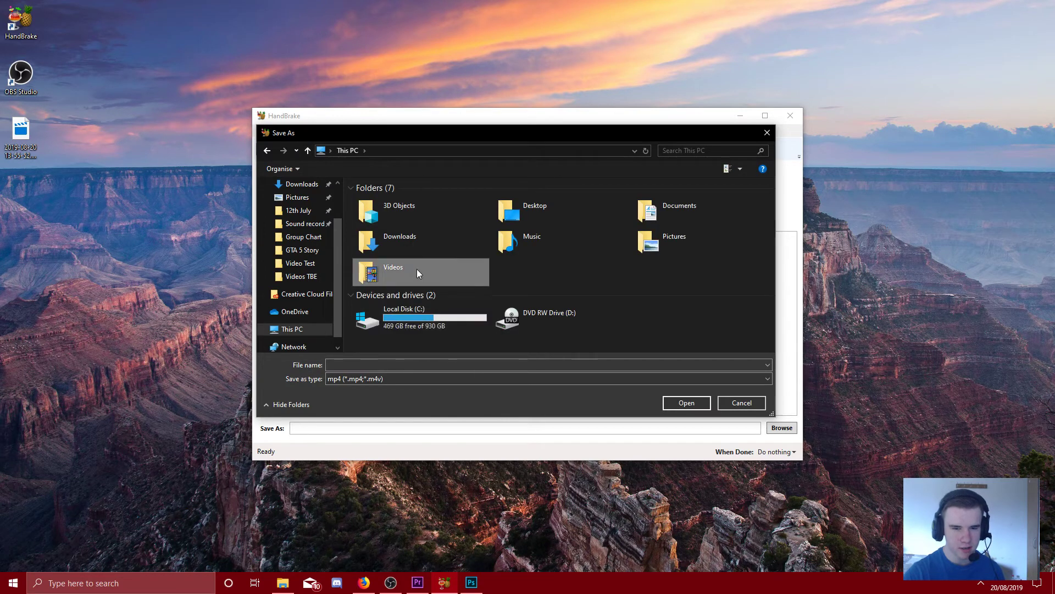
pyautogui.scroll(1, 295, 203)
pyautogui.click(297, 198)
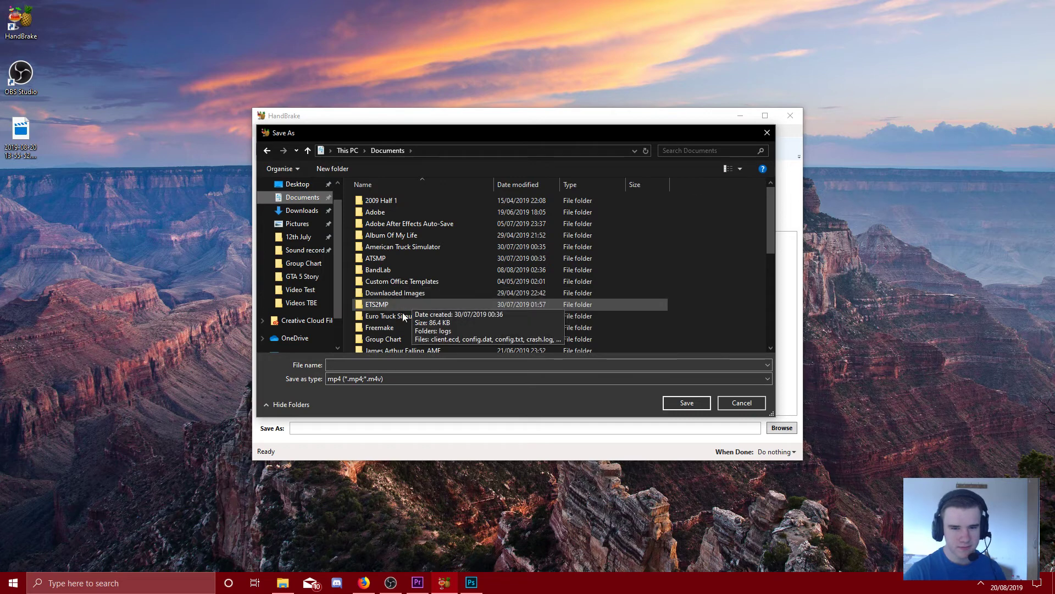
pyautogui.scroll(-3, 410, 316)
pyautogui.scroll(-3, 416, 312)
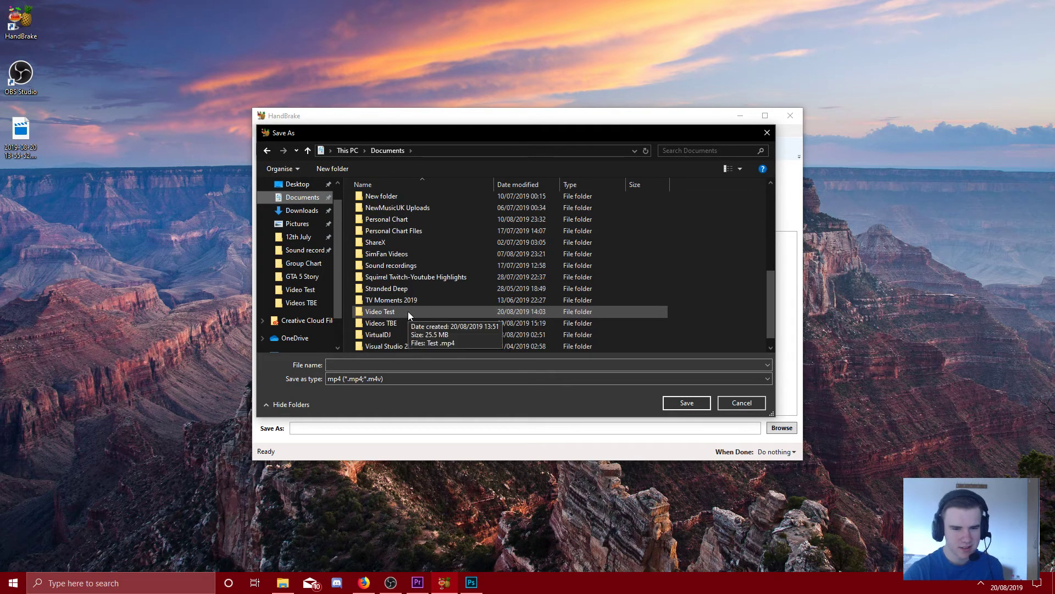
pyautogui.doubleClick(408, 311)
# - Save the output as Test Rendered in MP4 format and start the encode
pyautogui.click(445, 370)
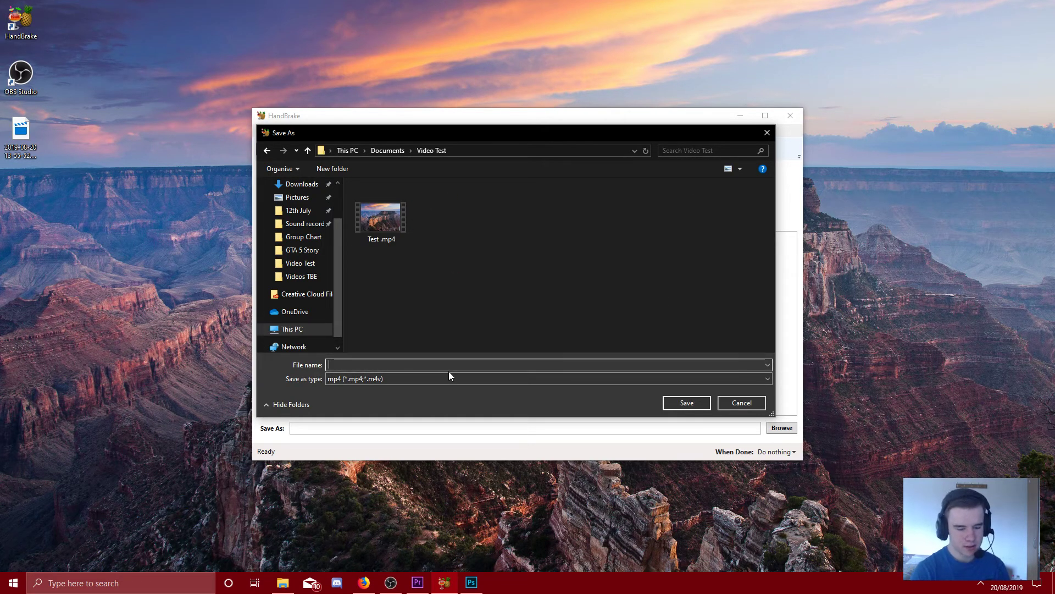
pyautogui.write('Tes')
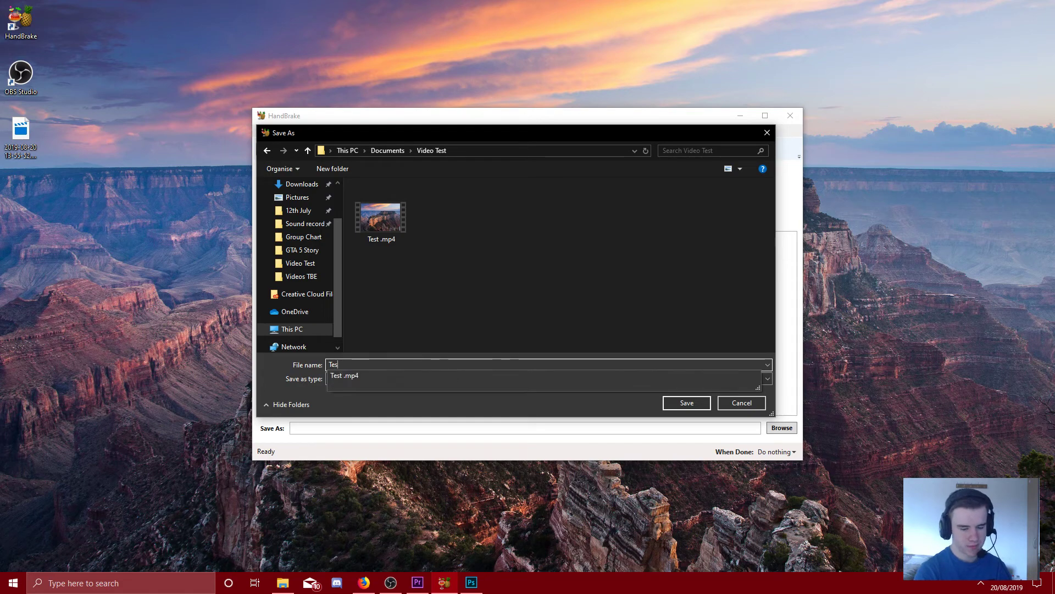
pyautogui.write('t Rebne')
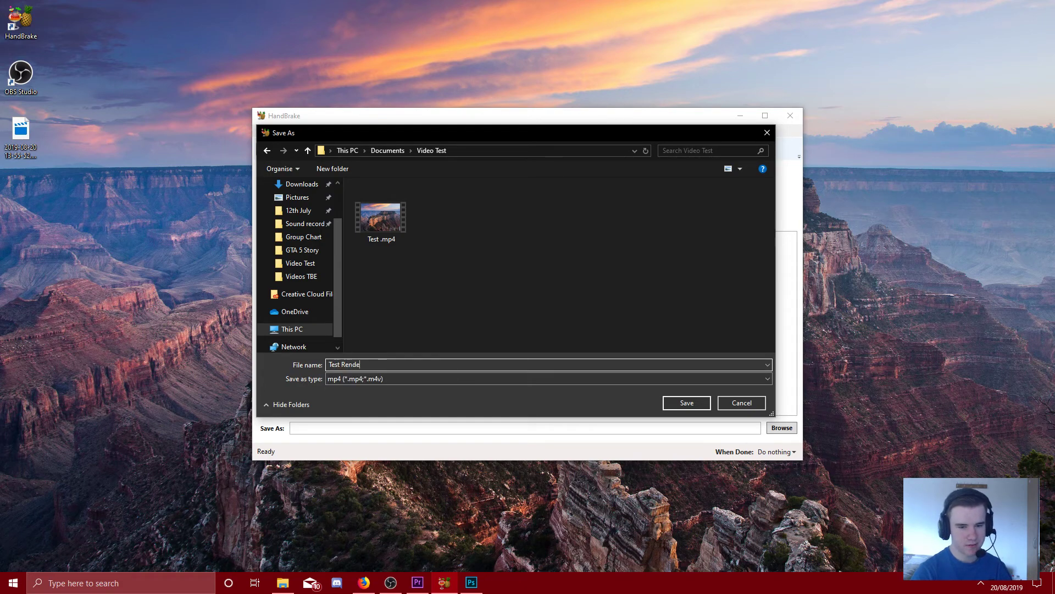
pyautogui.write('red')
pyautogui.click(687, 403)
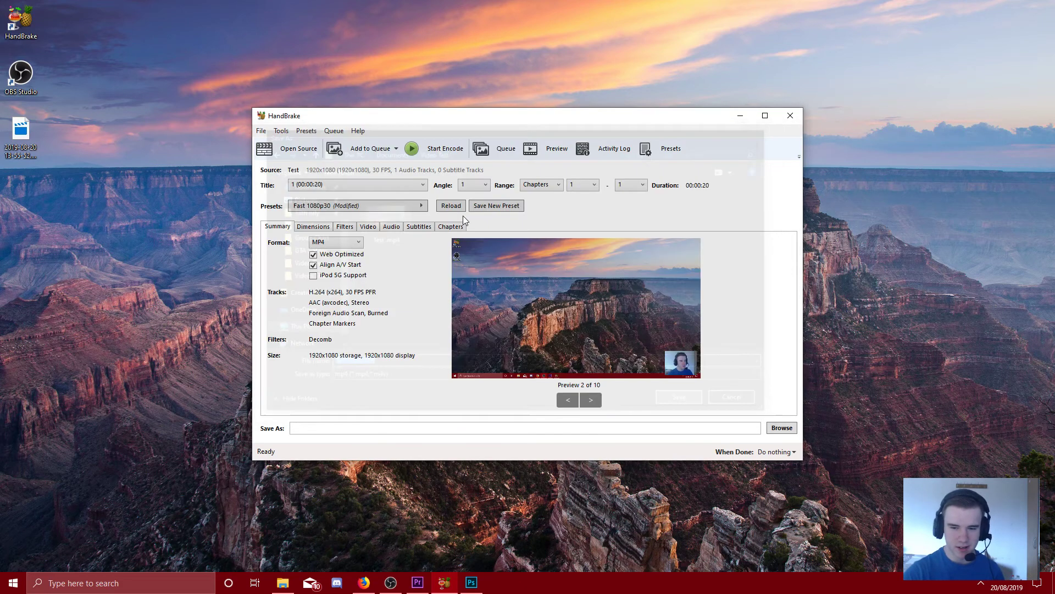
pyautogui.click(442, 153)
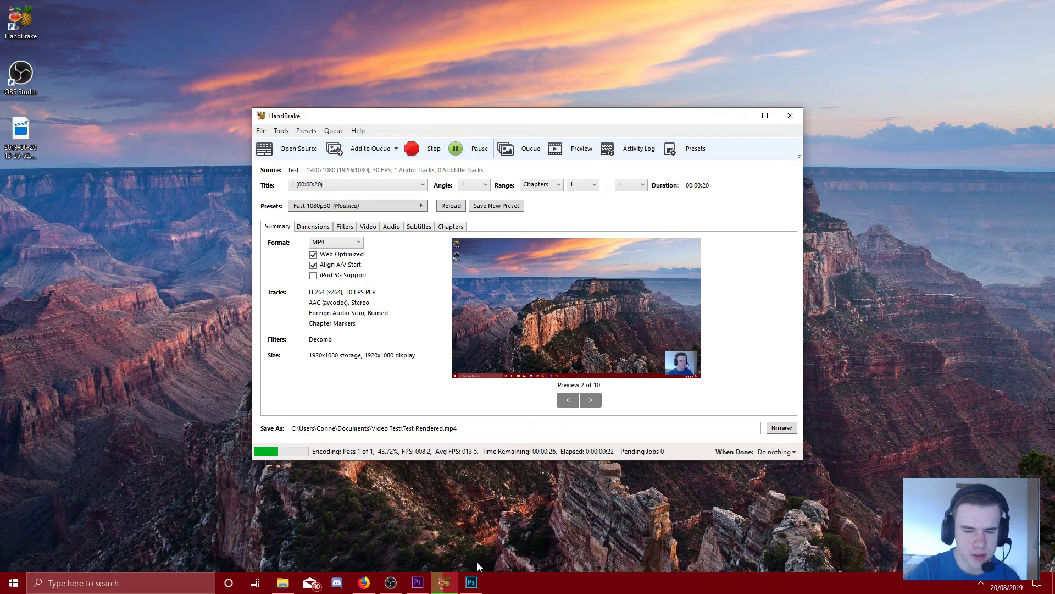
# - Check Photoshop's home screen and close it, and stop the running encode in HandBrake
pyautogui.click(471, 582)
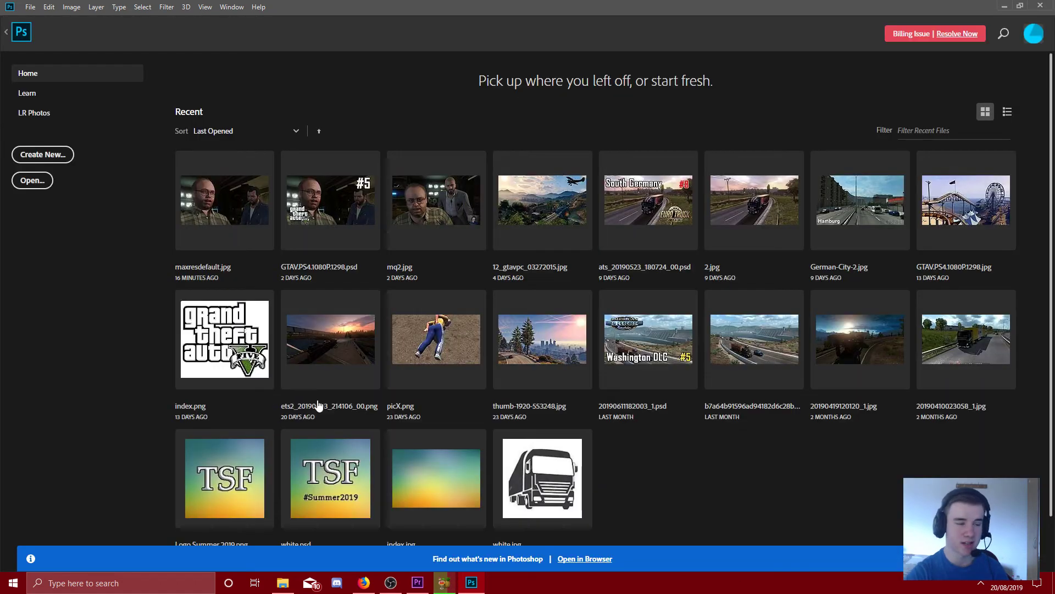
pyautogui.click(384, 365)
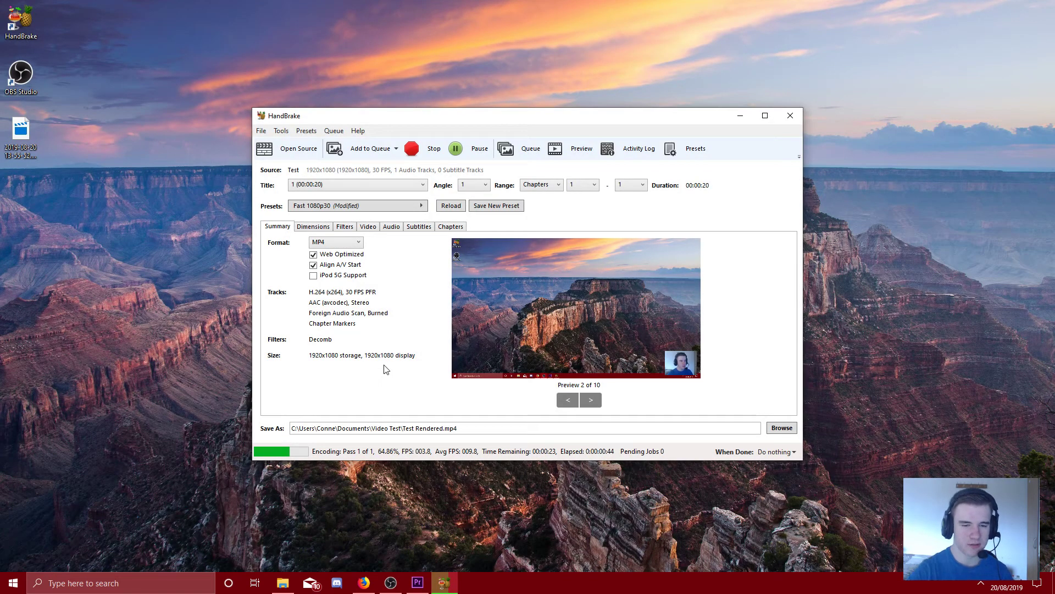
pyautogui.click(431, 144)
pyautogui.click(547, 331)
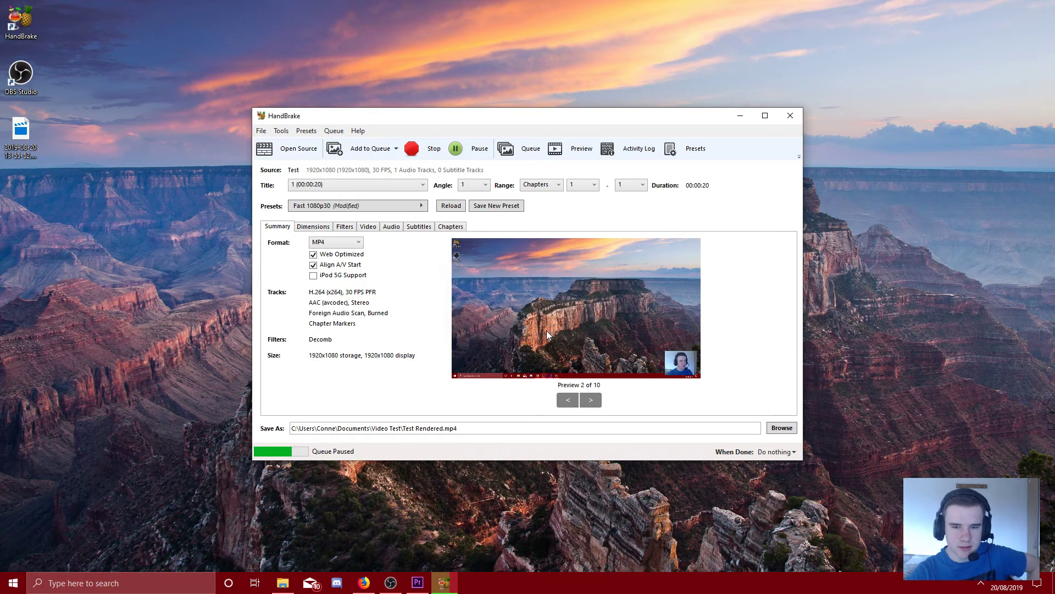
# - Switch to the YouTube upload page in Firefox and upload Test .mp4 from the Video Test folder in Documents
pyautogui.click(363, 581)
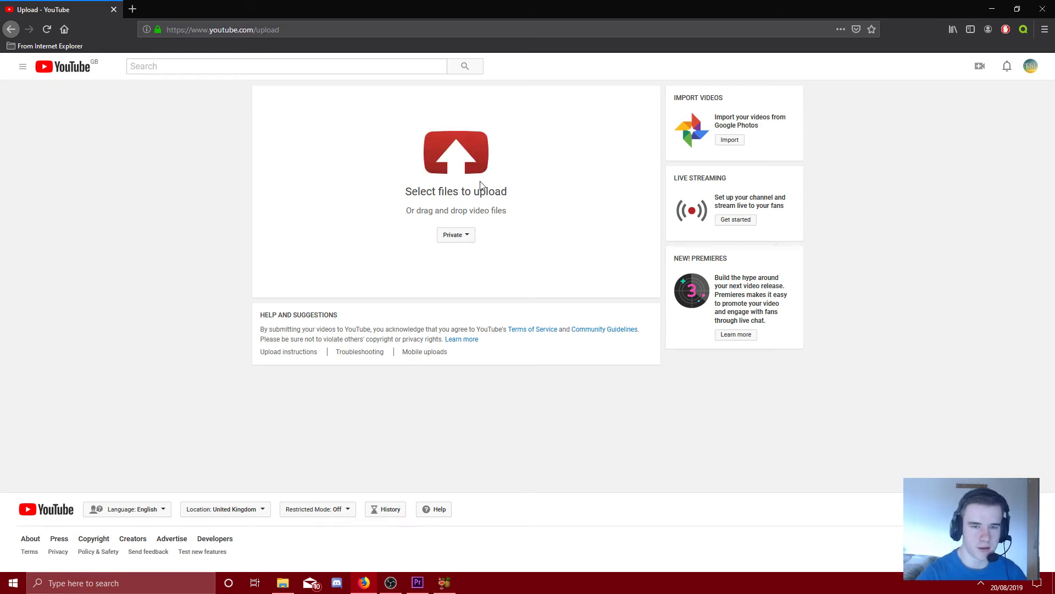
pyautogui.click(388, 242)
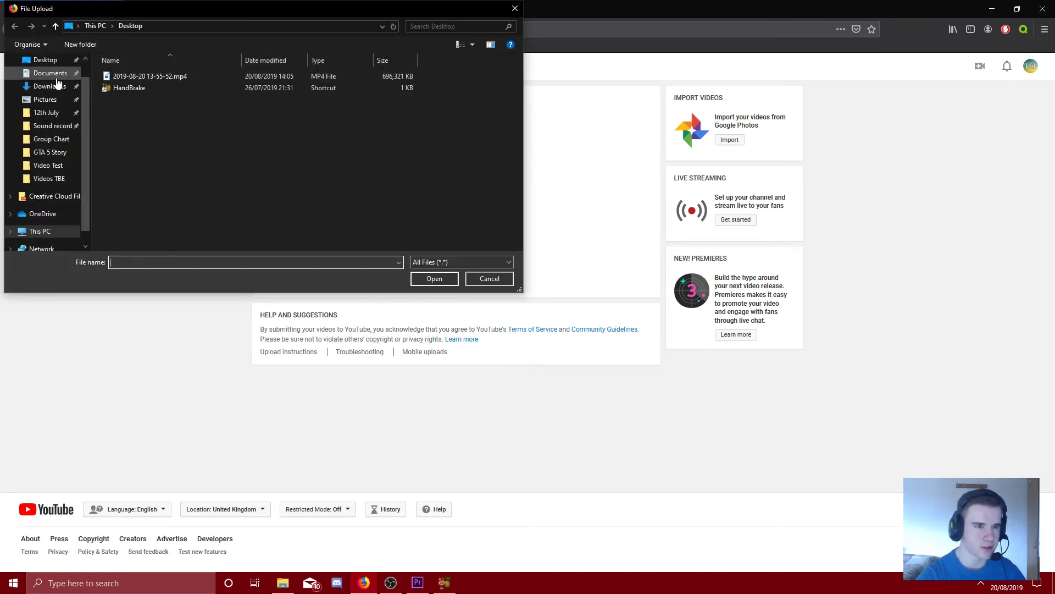
pyautogui.scroll(-6, 165, 211)
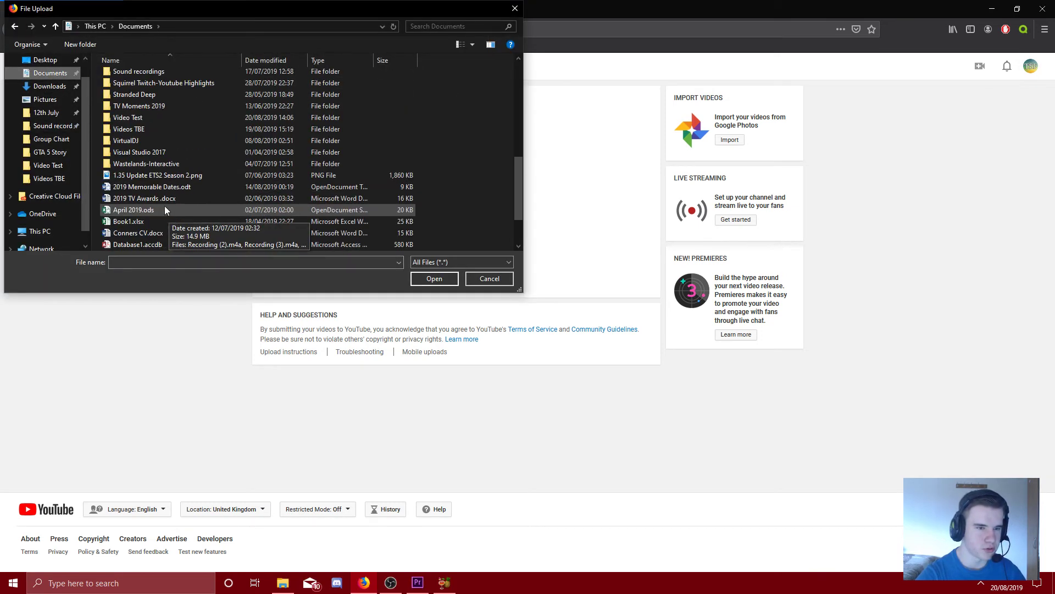
pyautogui.doubleClick(148, 177)
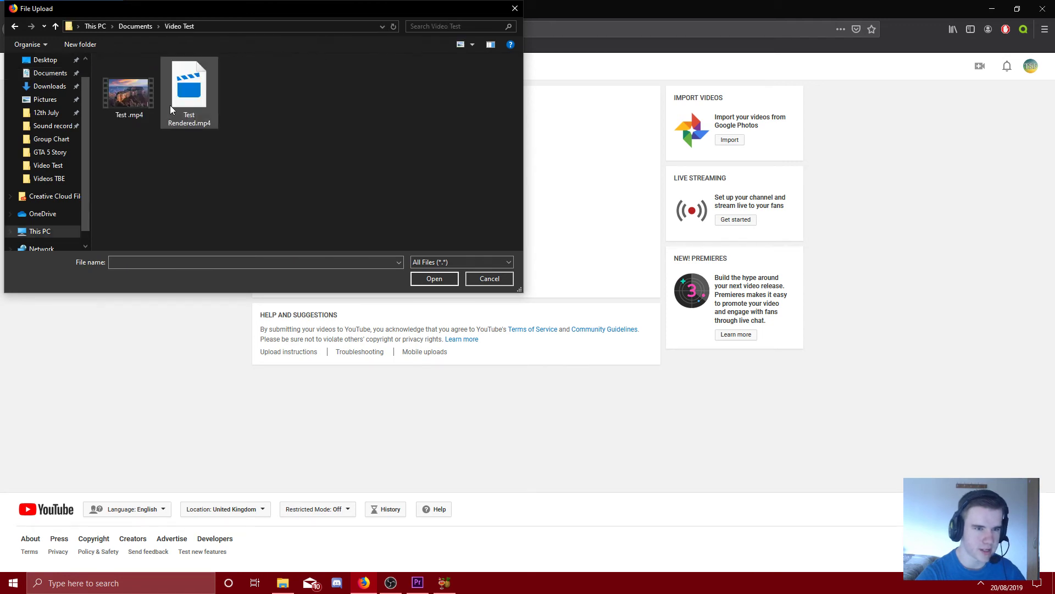
pyautogui.doubleClick(146, 81)
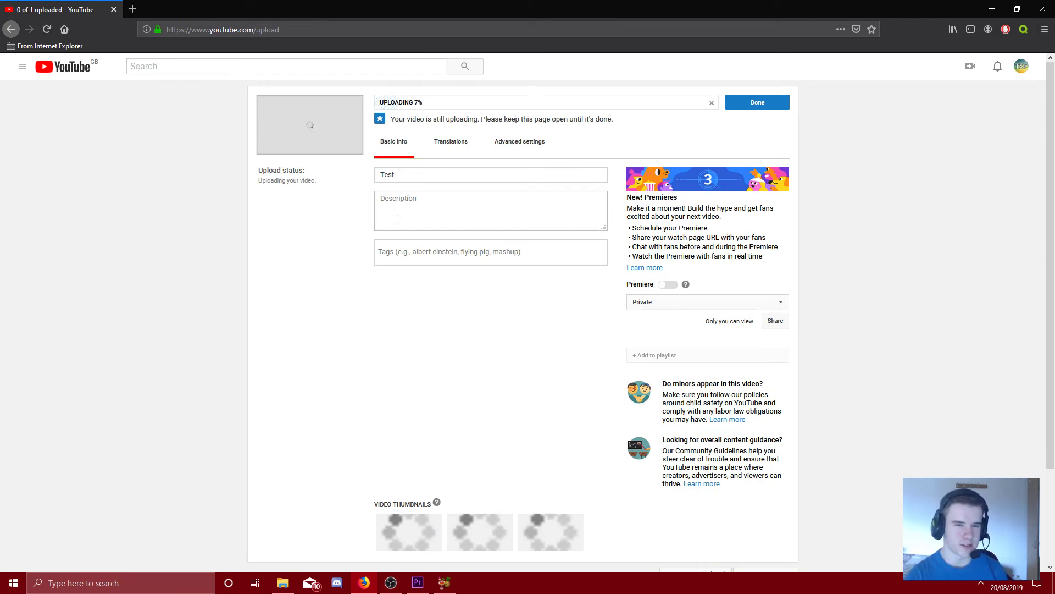
# - Extend the uploaded video's title to "Test For This Video" and place the cursor in the description
pyautogui.click(434, 179)
pyautogui.write('F')
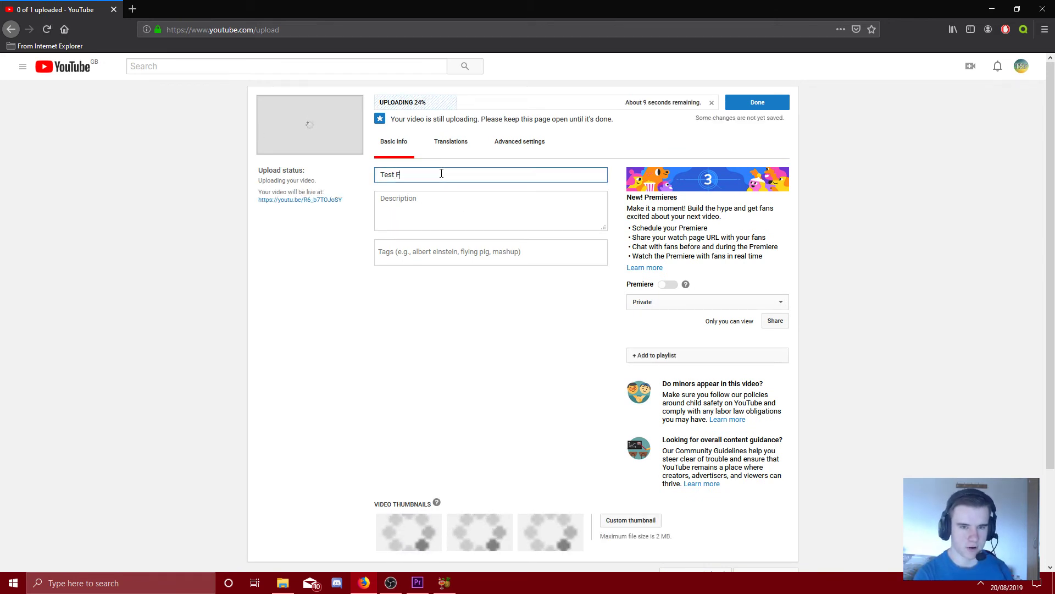
pyautogui.write('or This ')
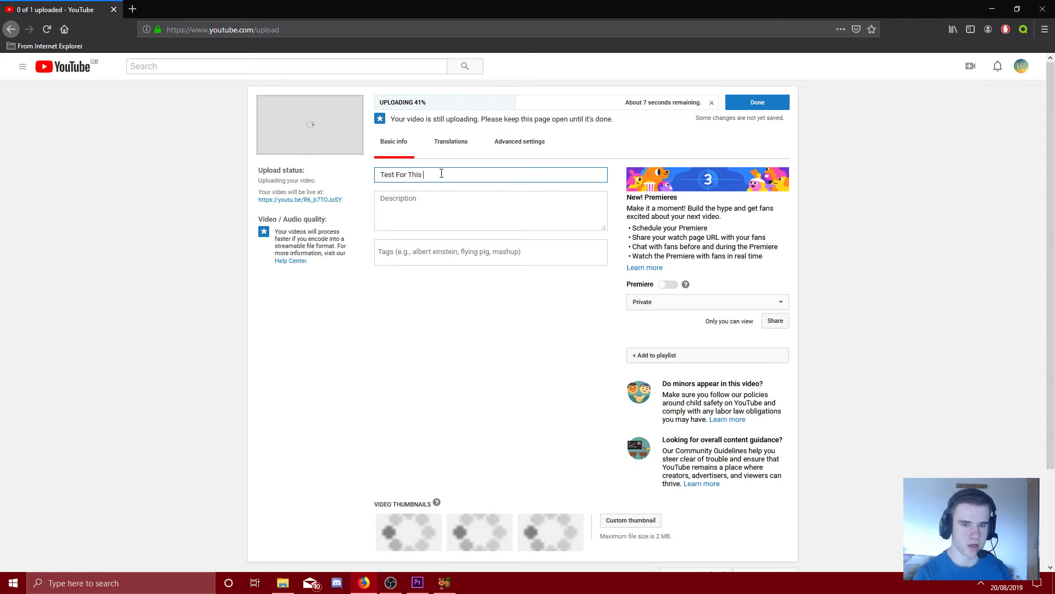
pyautogui.write('Video')
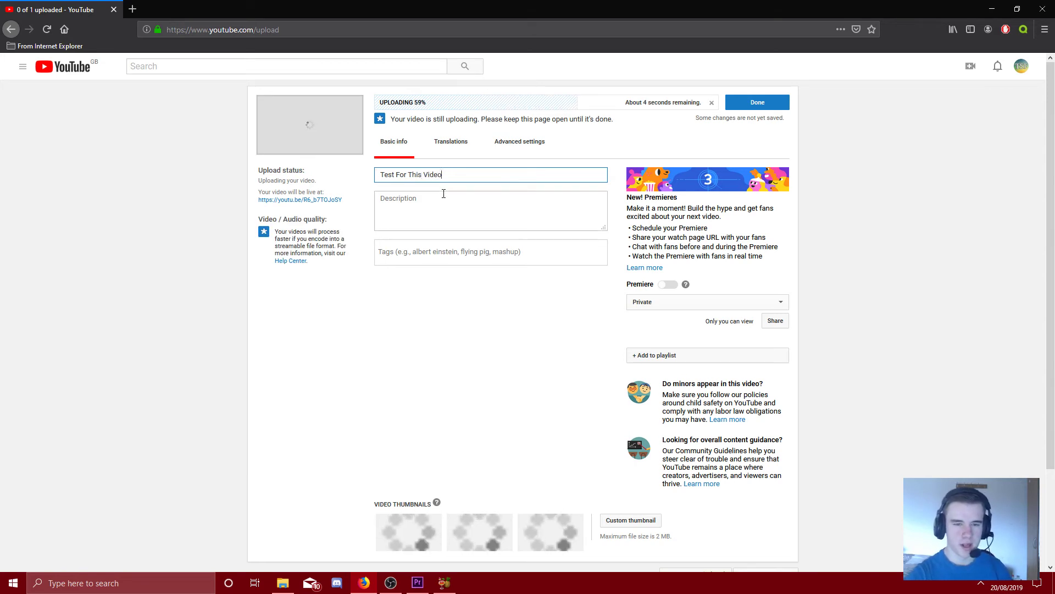
pyautogui.click(413, 225)
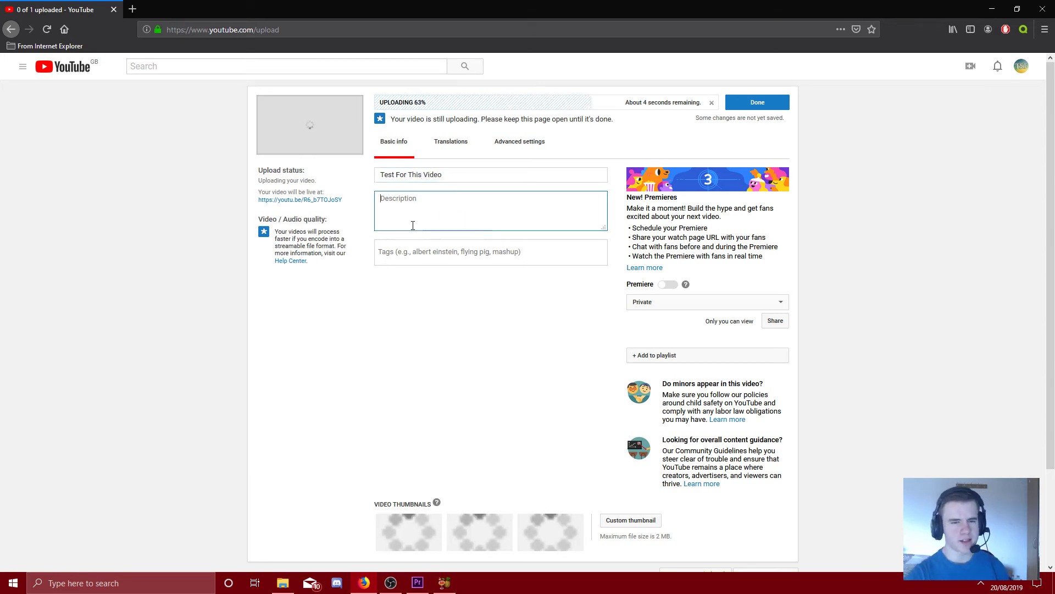
# - Set the video's visibility to Scheduled and look through the available publishing times
pyautogui.click(667, 306)
pyautogui.click(662, 358)
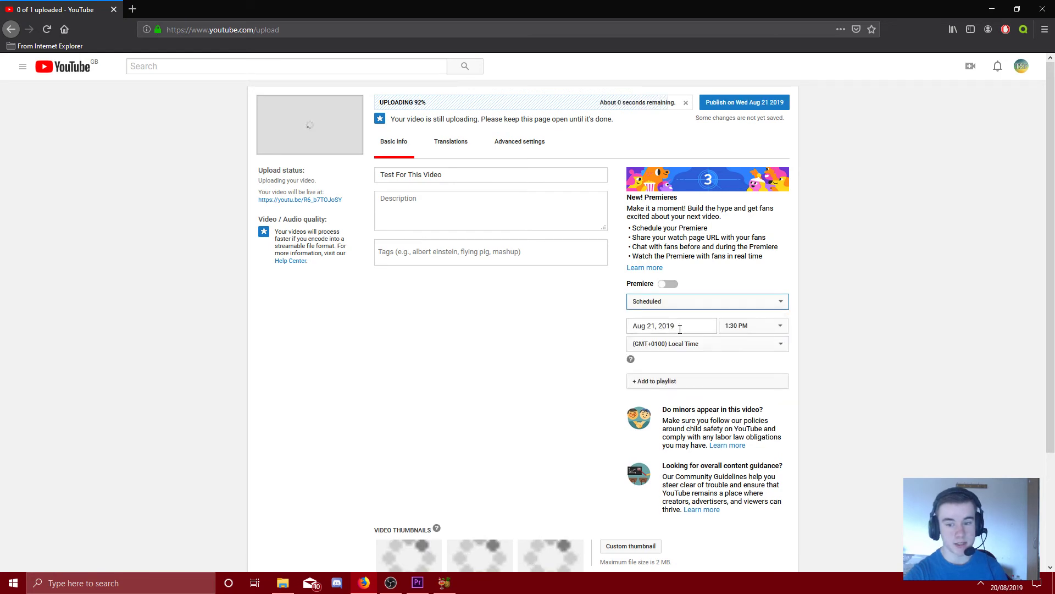
pyautogui.click(742, 328)
pyautogui.scroll(-8, 758, 247)
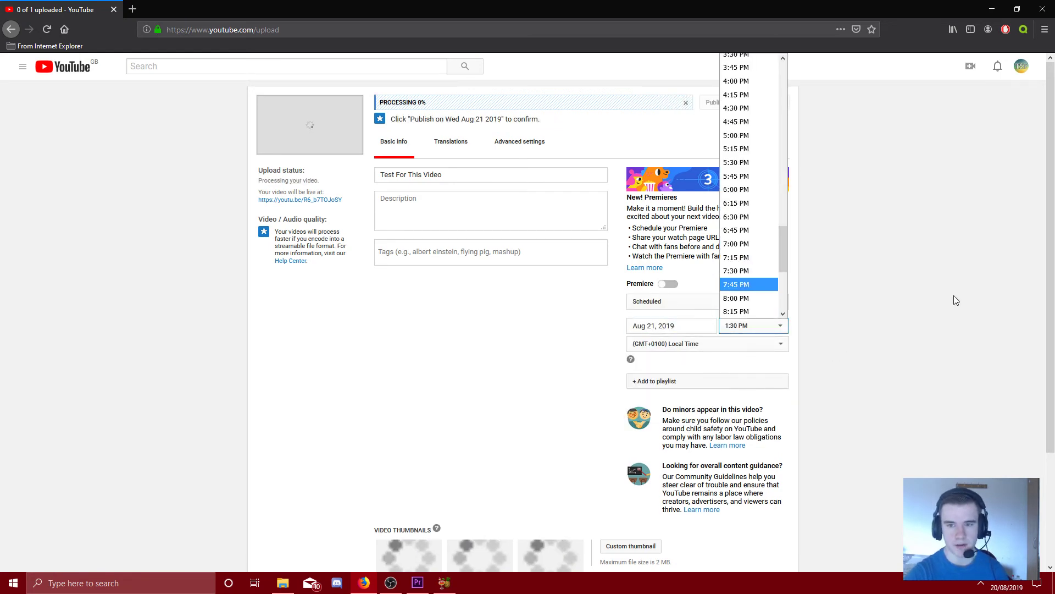
pyautogui.click(955, 299)
# - Set the game title to Euro Truck Simulator 2 in the advanced settings and return to the basic info
pyautogui.click(523, 142)
pyautogui.click(608, 214)
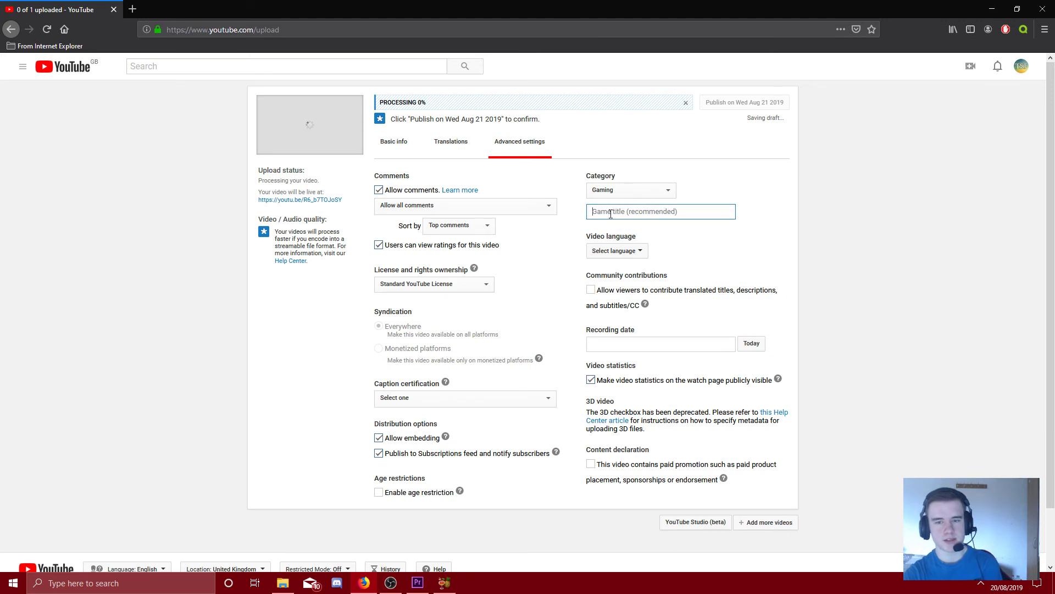
pyautogui.write('eurio')
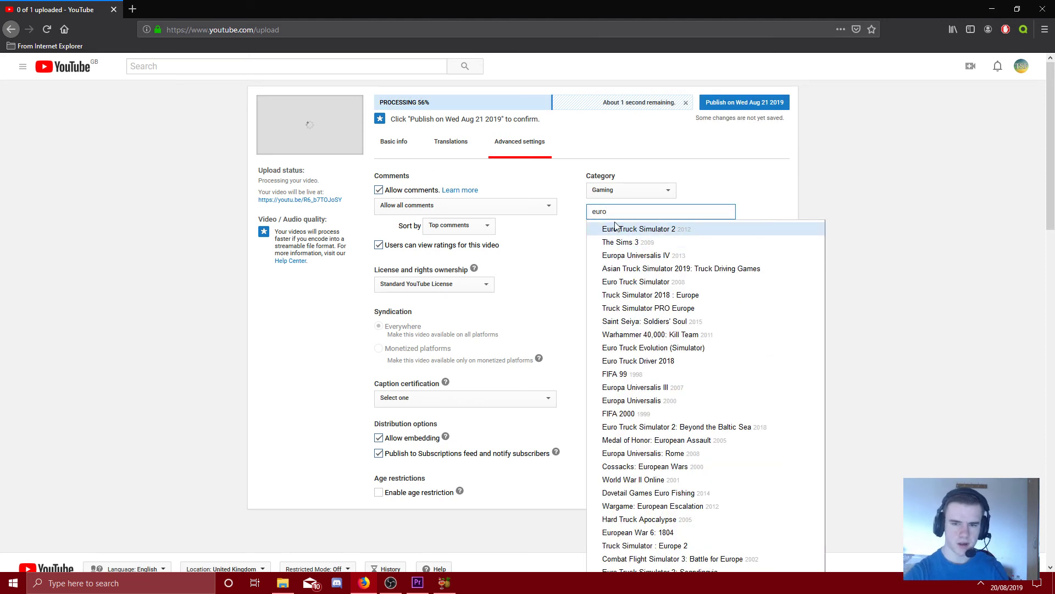
pyautogui.press('Return')
pyautogui.click(394, 144)
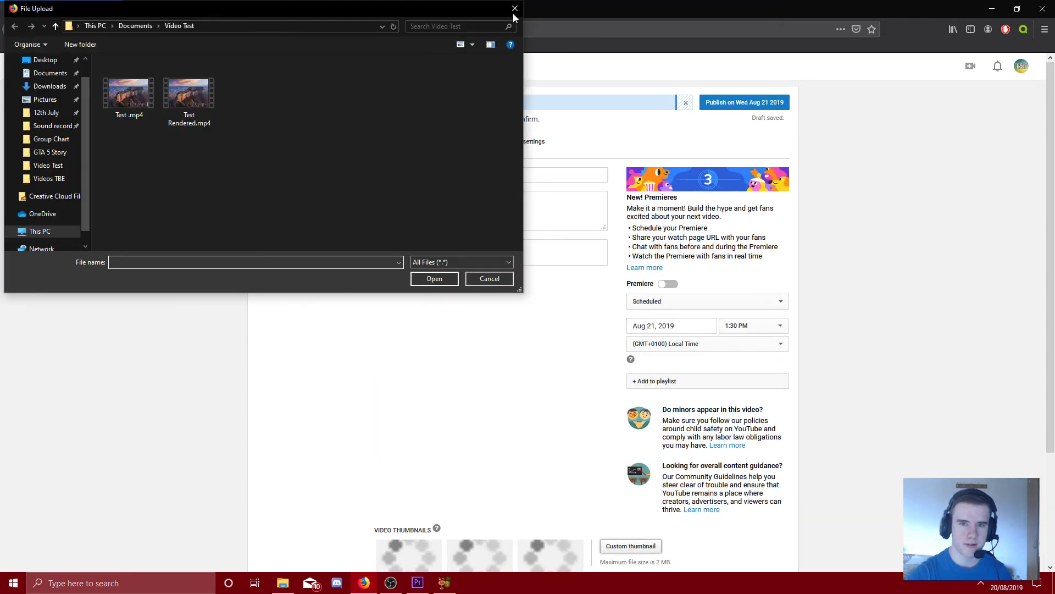
# - Try to upload Test Rendered.mp4 as the video's custom thumbnail, and cancel the thumbnail upload
pyautogui.click(213, 97)
pyautogui.doubleClick(216, 98)
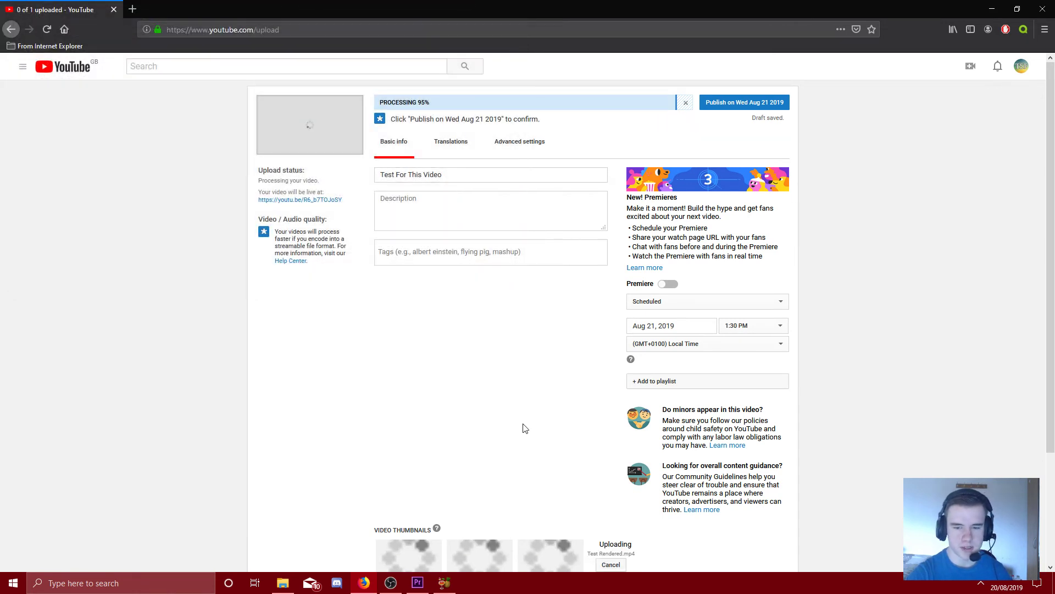
pyautogui.scroll(-2, 549, 423)
pyautogui.click(611, 435)
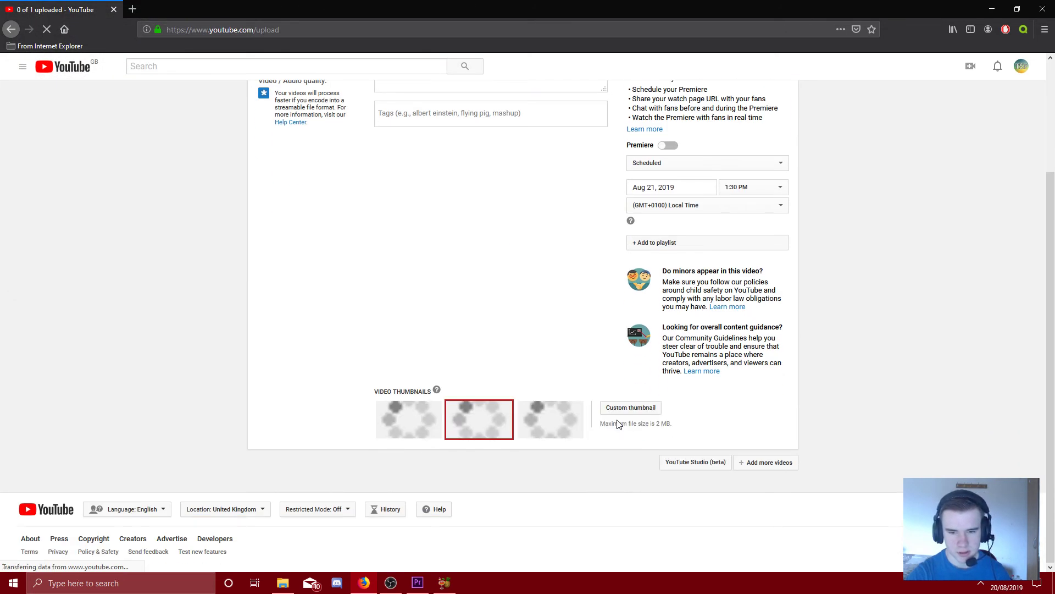
# - Search the web for "youtube studio" in a new tab and open the YouTube Studio site from the results
pyautogui.click(132, 8)
pyautogui.write('youtuv')
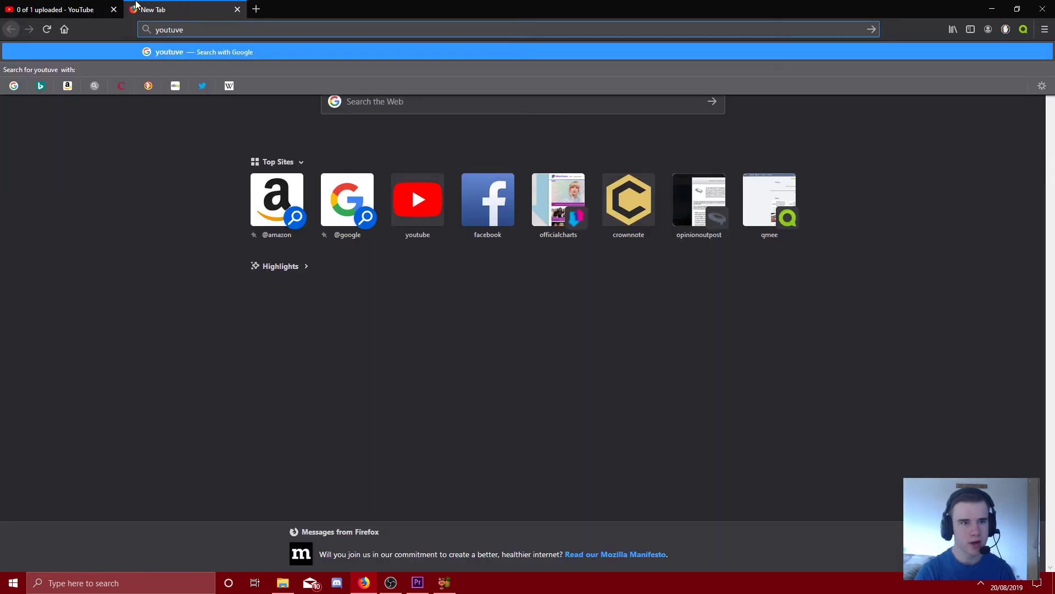
pyautogui.press('BackSpace')
pyautogui.write('be studu')
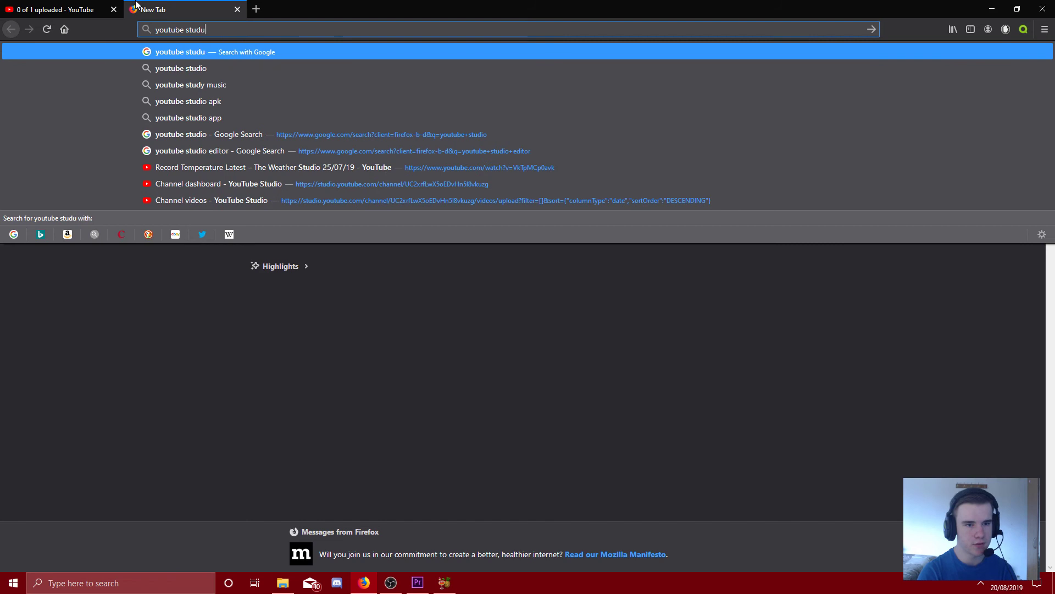
pyautogui.press('BackSpace')
pyautogui.write('io')
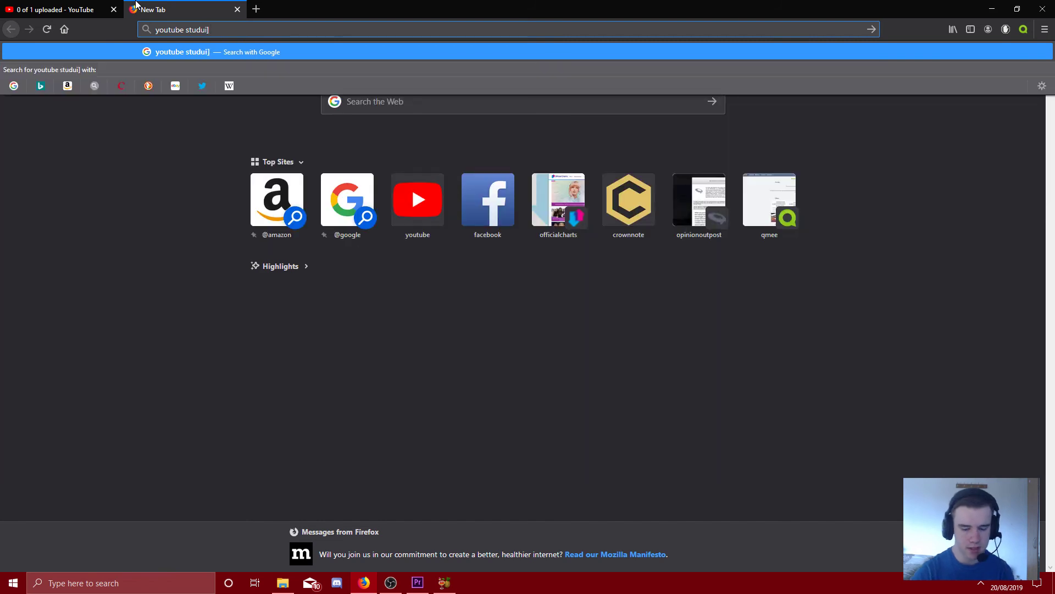
pyautogui.press('BackSpace')
pyautogui.write('o')
pyautogui.press('Return')
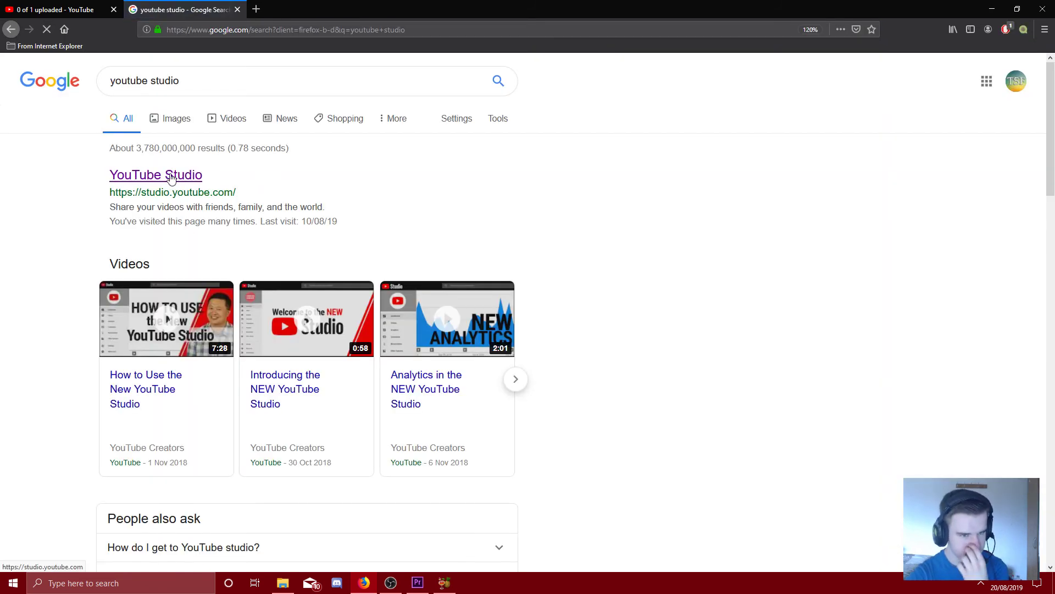
pyautogui.click(171, 177)
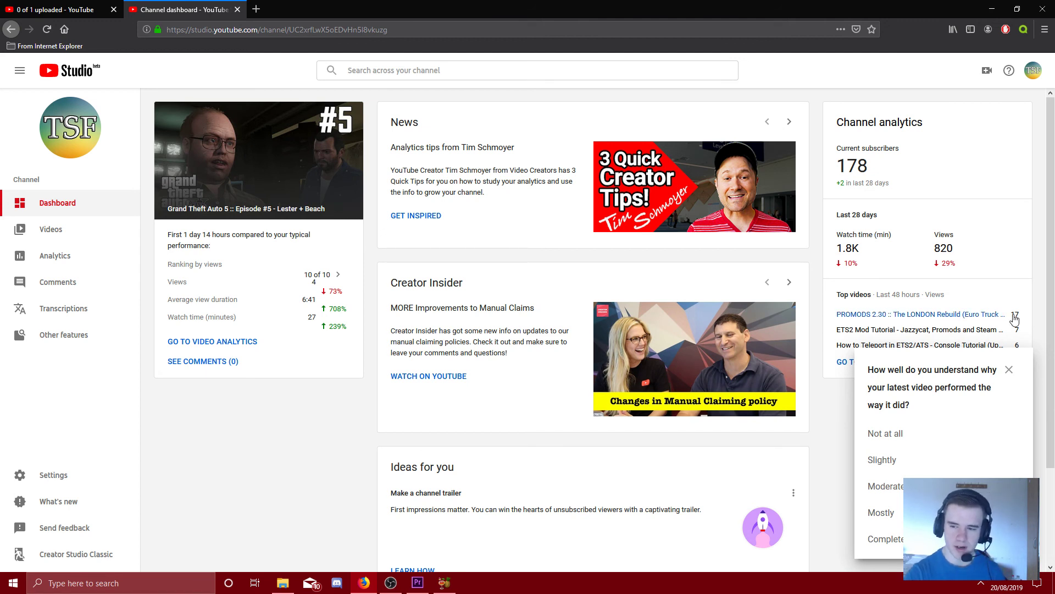
# - Dismiss the survey on the dashboard, then open the channel's video list and select the Test For This Video draft
pyautogui.click(1009, 370)
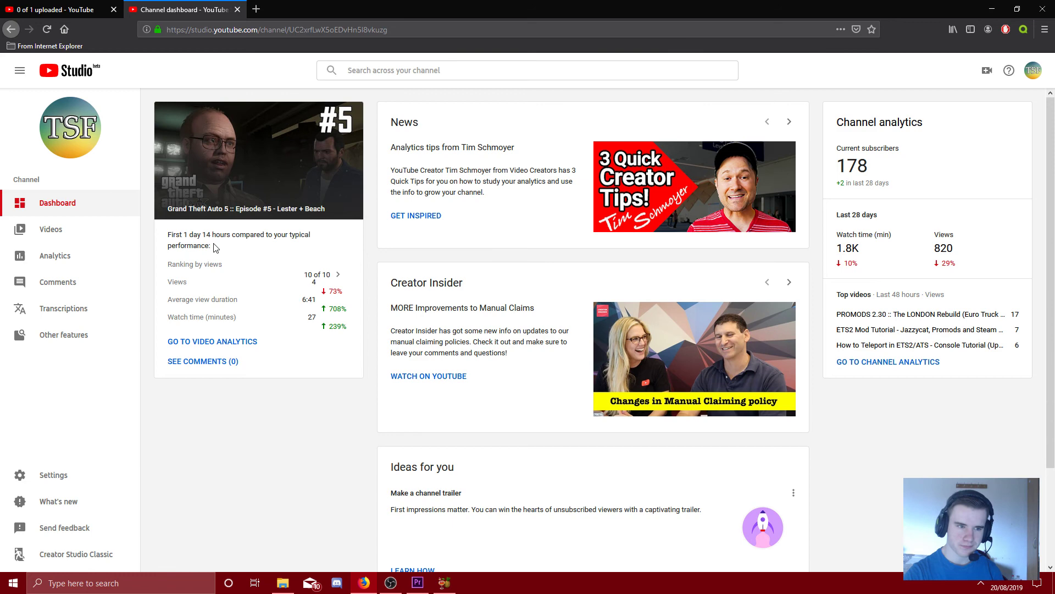
pyautogui.click(48, 230)
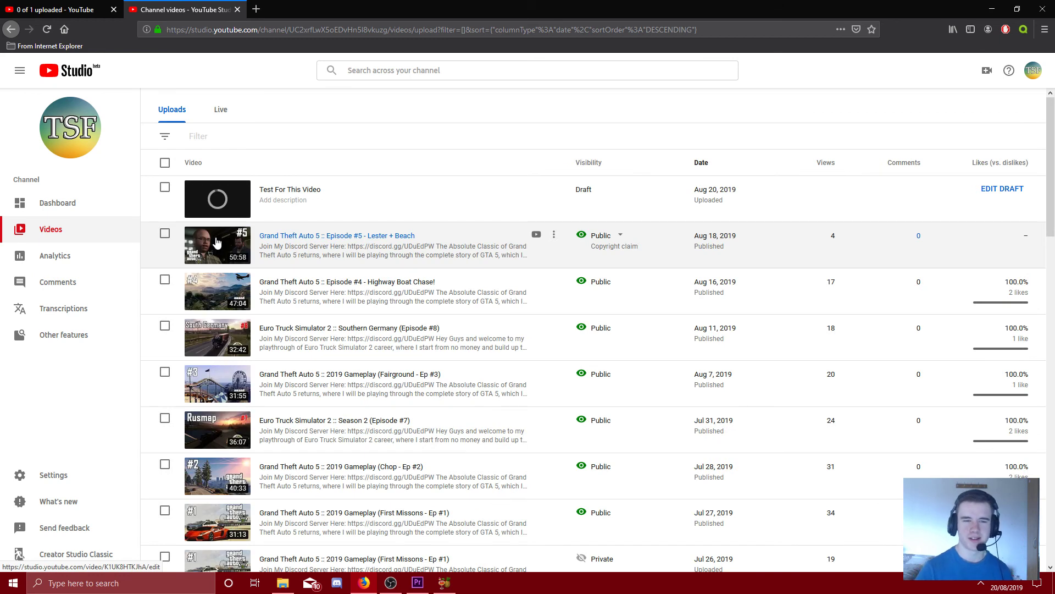
pyautogui.click(165, 187)
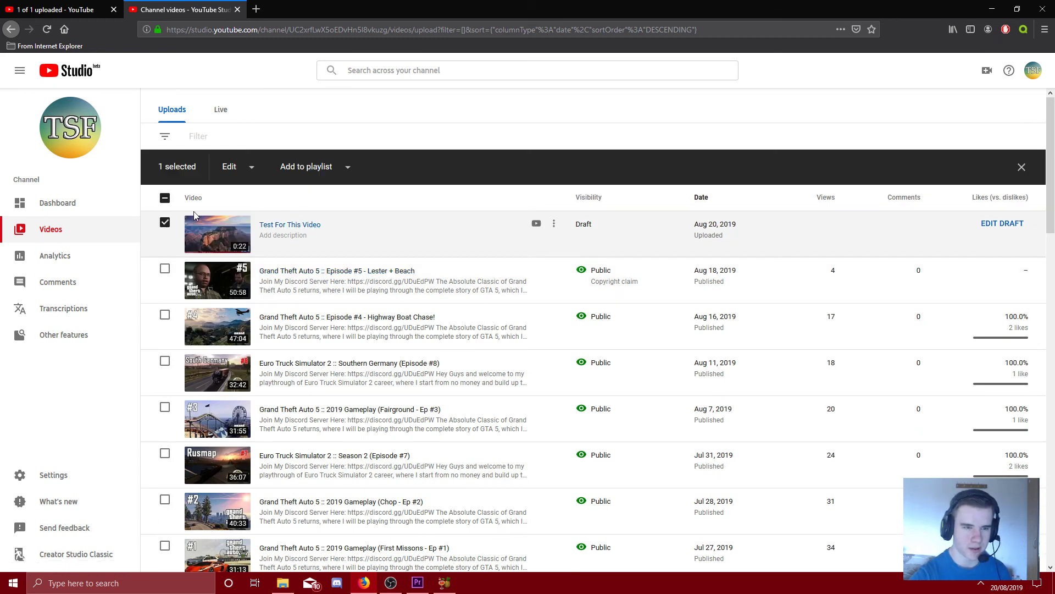
# - Look through the bulk edit and playlist options offered for the selected draft video
pyautogui.click(259, 173)
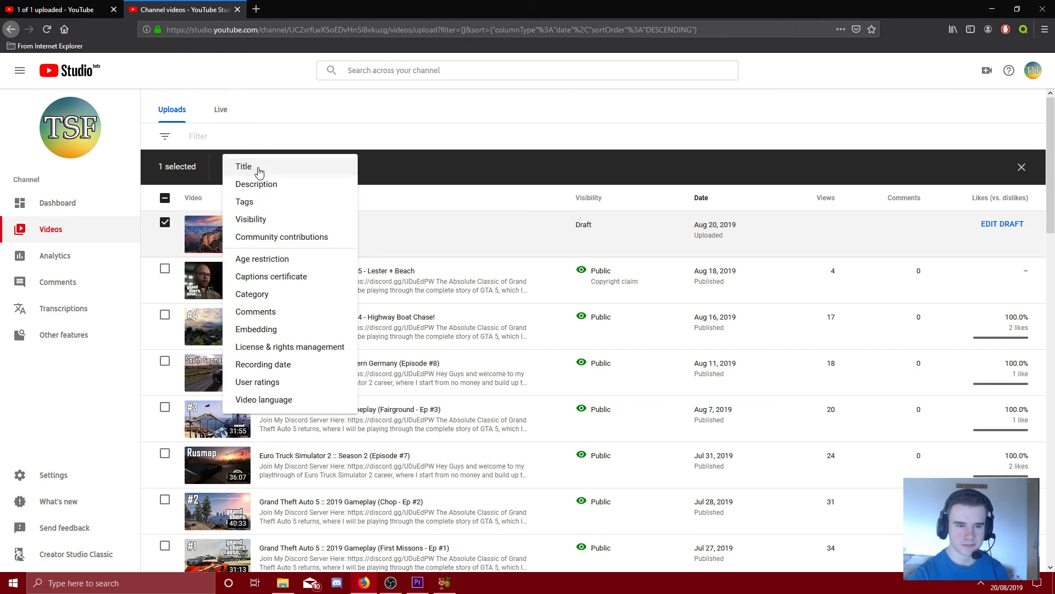
pyautogui.click(509, 199)
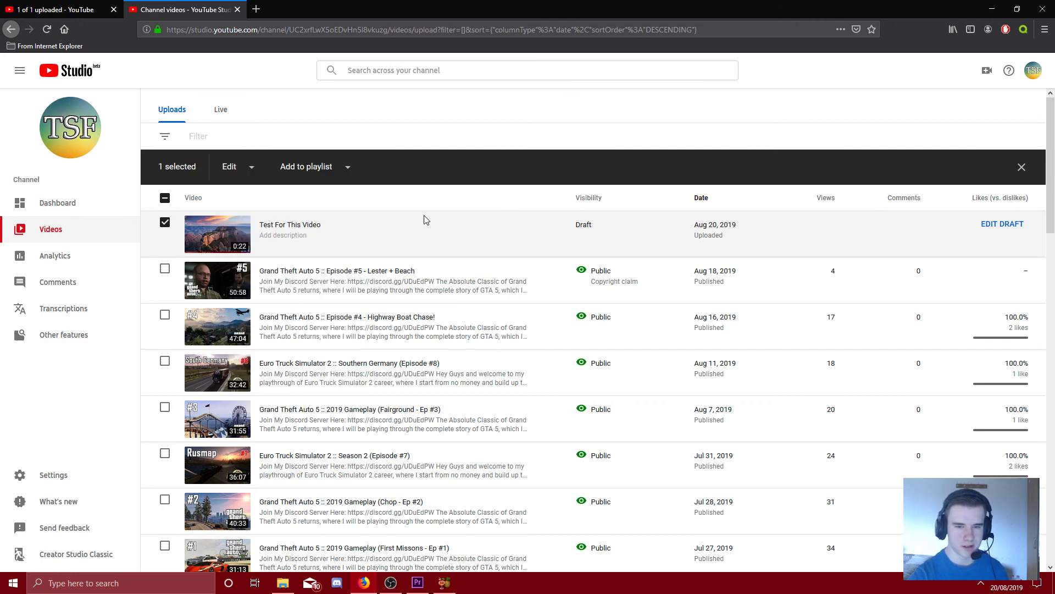
pyautogui.click(348, 168)
pyautogui.press('Escape')
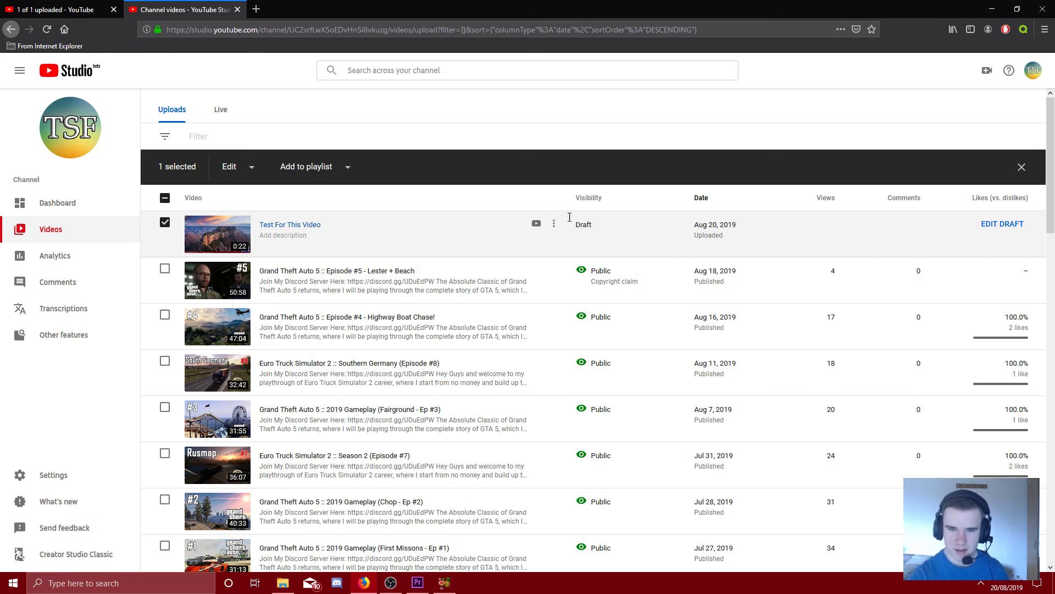
# - Permanently delete the Test For This Video draft, acknowledging that the deletion cannot be undone
pyautogui.click(554, 223)
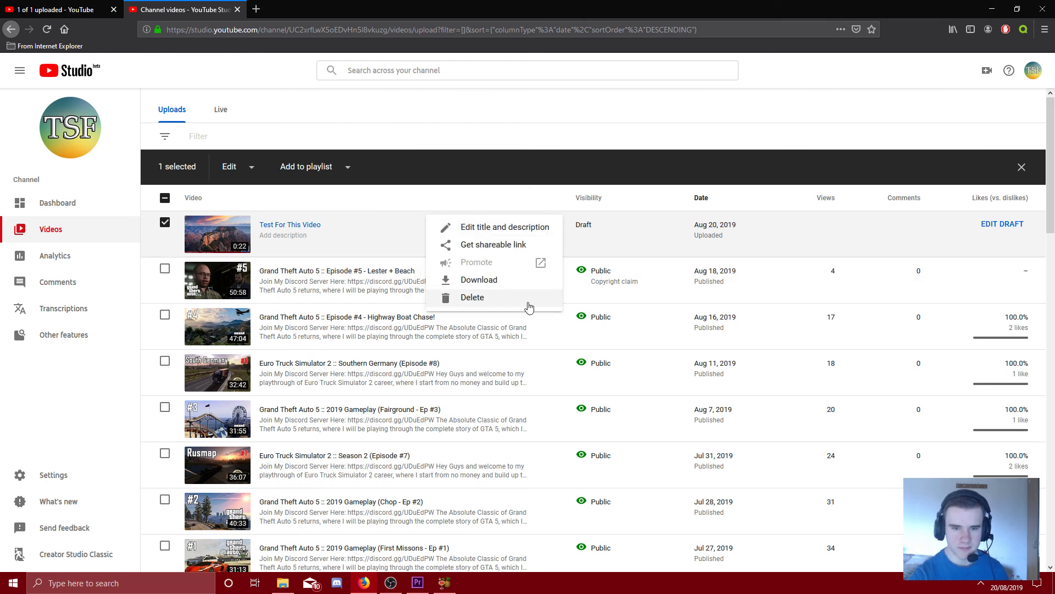
pyautogui.click(478, 297)
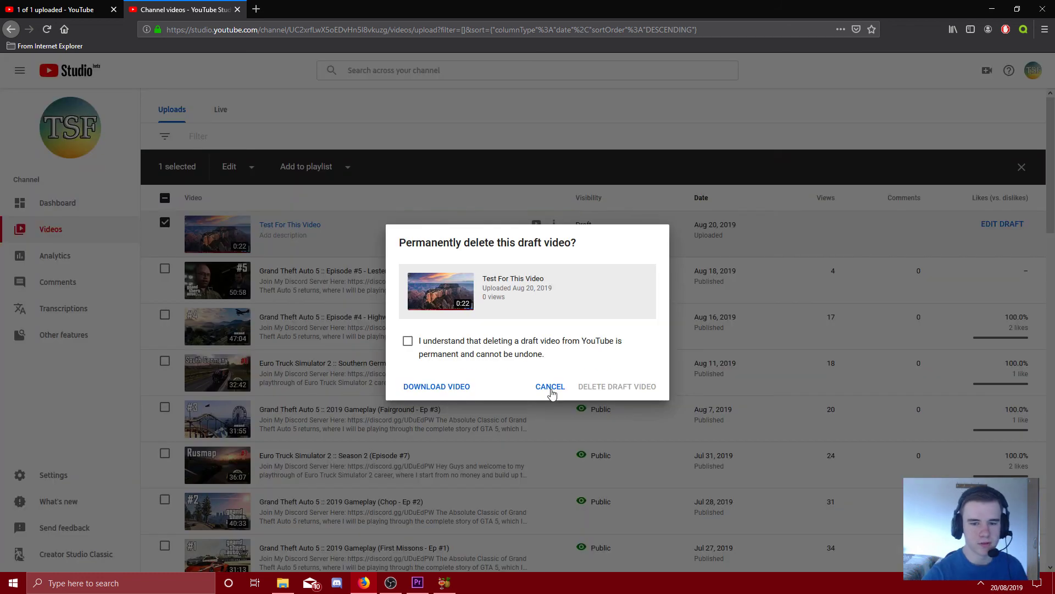
pyautogui.click(462, 350)
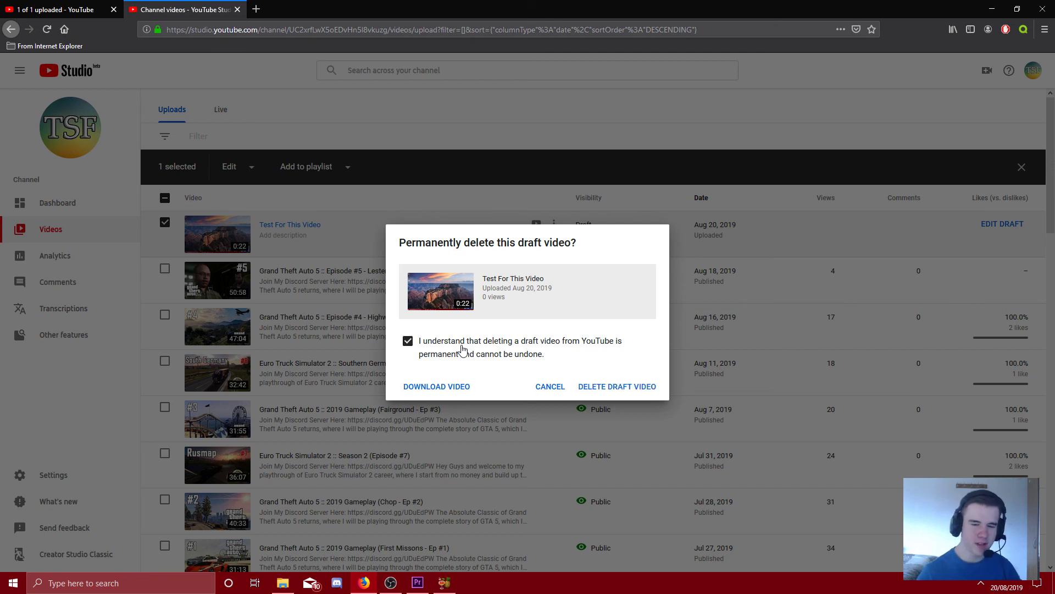
pyautogui.click(583, 389)
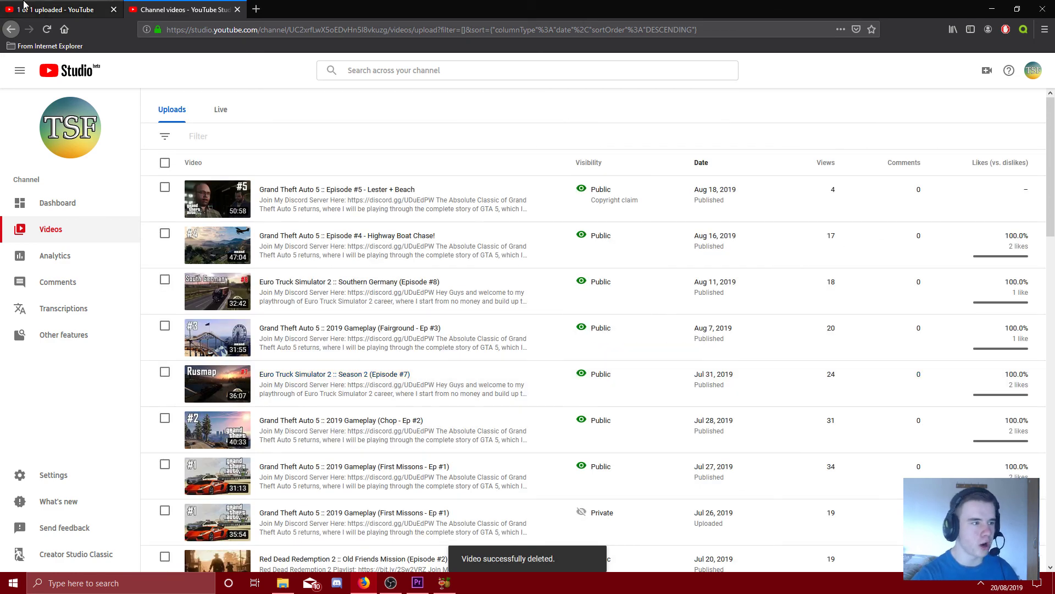
# - Return to the upload page of Test For This Video, review its details and close the page
pyautogui.hotkey('ctrl', 'Tab')
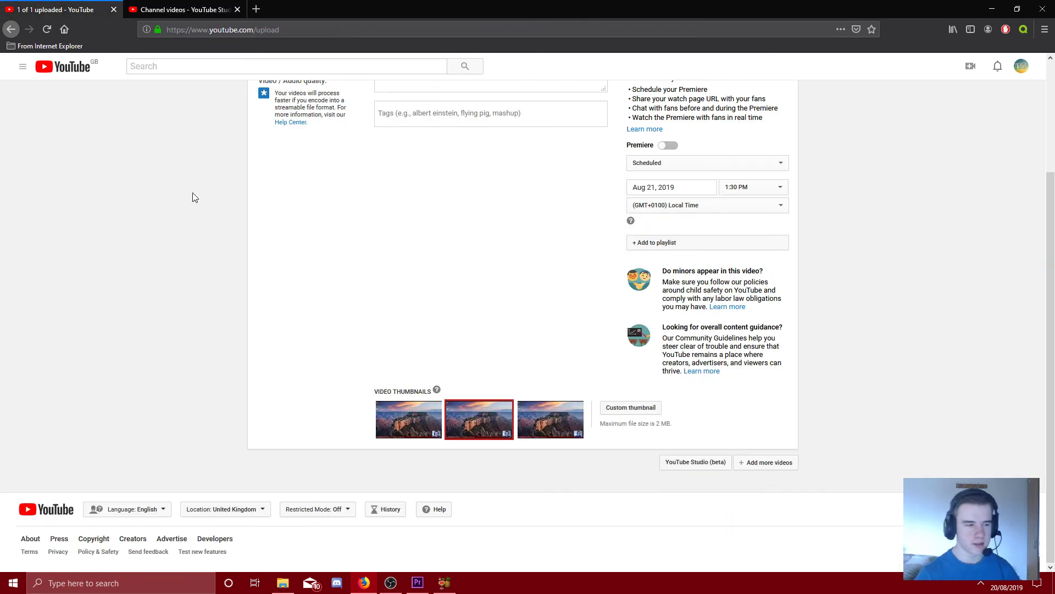
pyautogui.scroll(3, 446, 129)
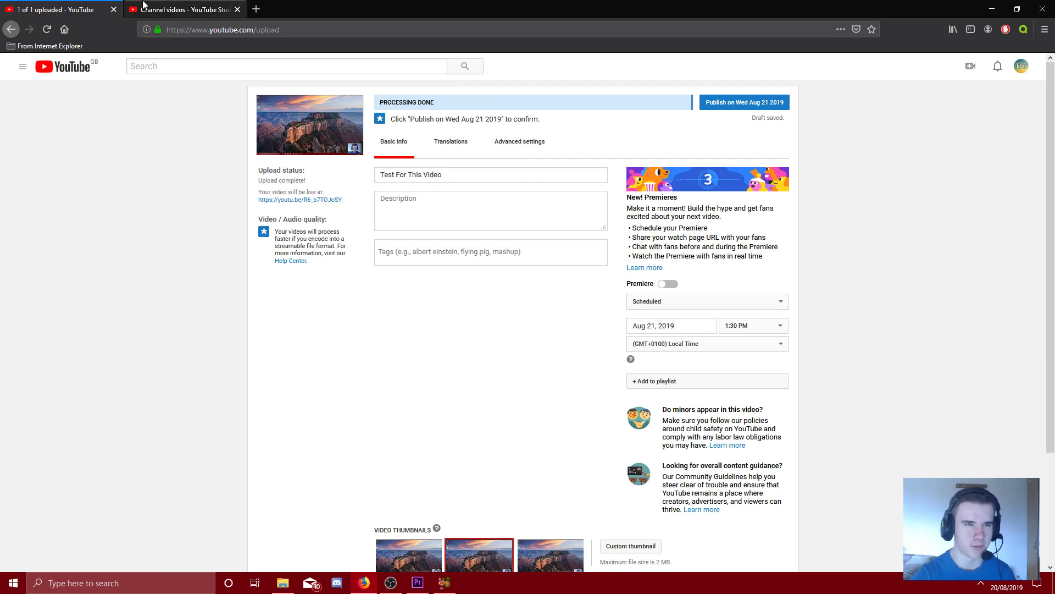
pyautogui.click(114, 9)
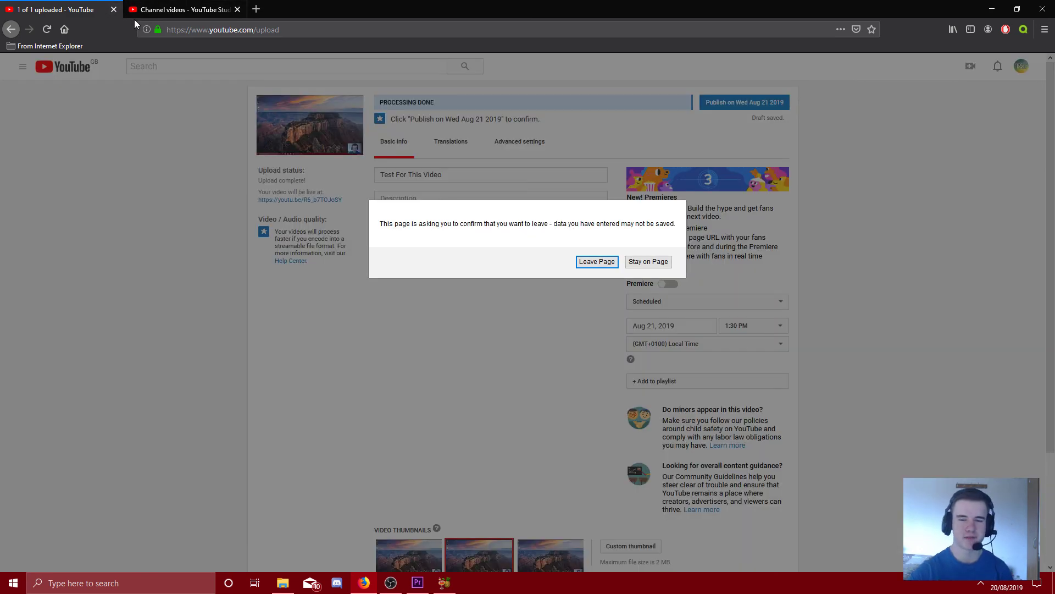